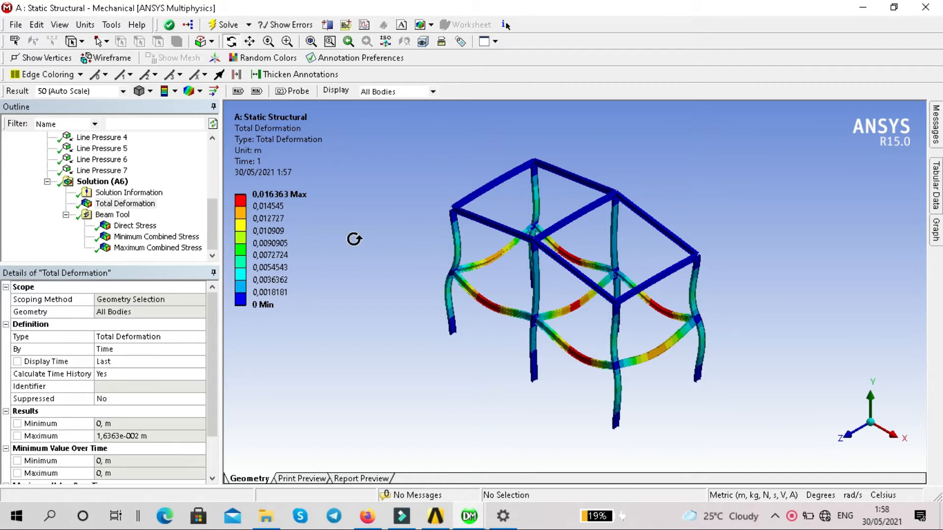
# View the Direct Stress, Minimum Combined Stress and Maximum Combined Stress results of the frame's Beam Tool.
pyautogui.click(149, 227)
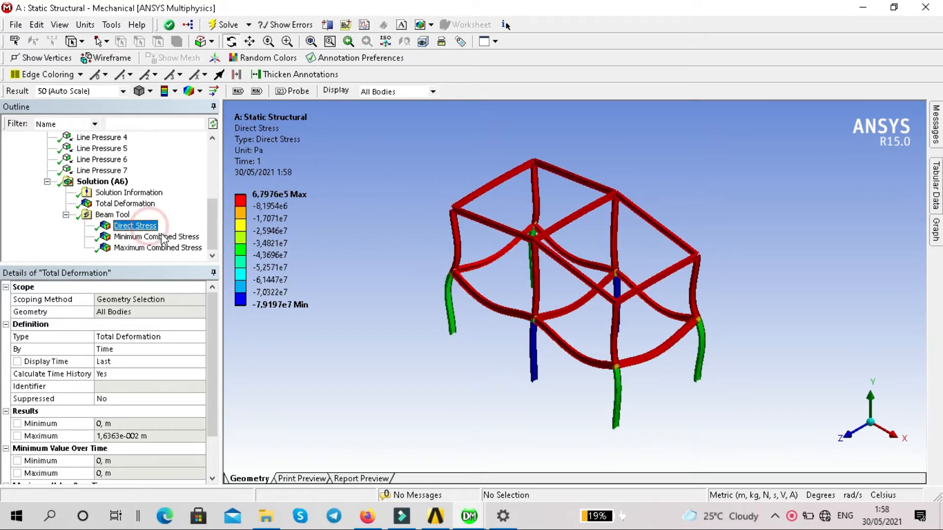
pyautogui.click(166, 237)
pyautogui.click(170, 248)
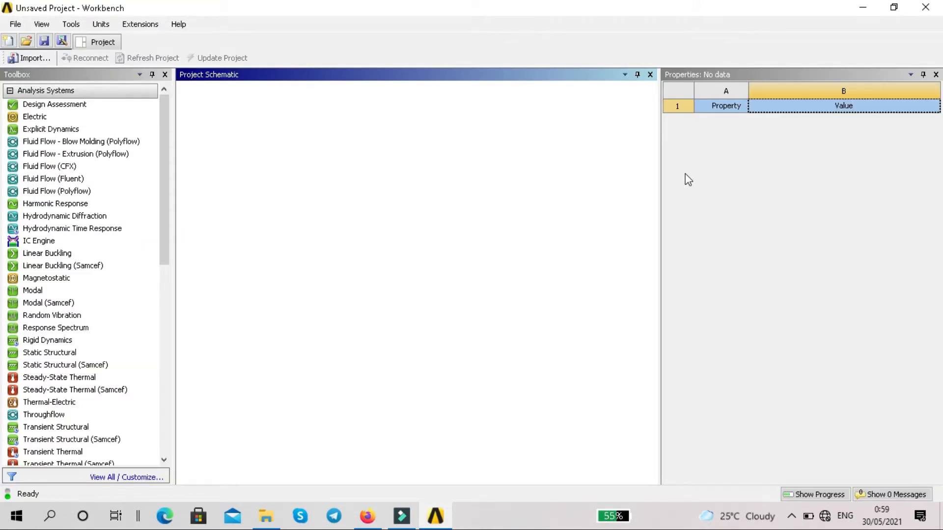
# Add a Static Structural system to the project and enable Line Bodies in its geometry properties.
pyautogui.doubleClick(98, 354)
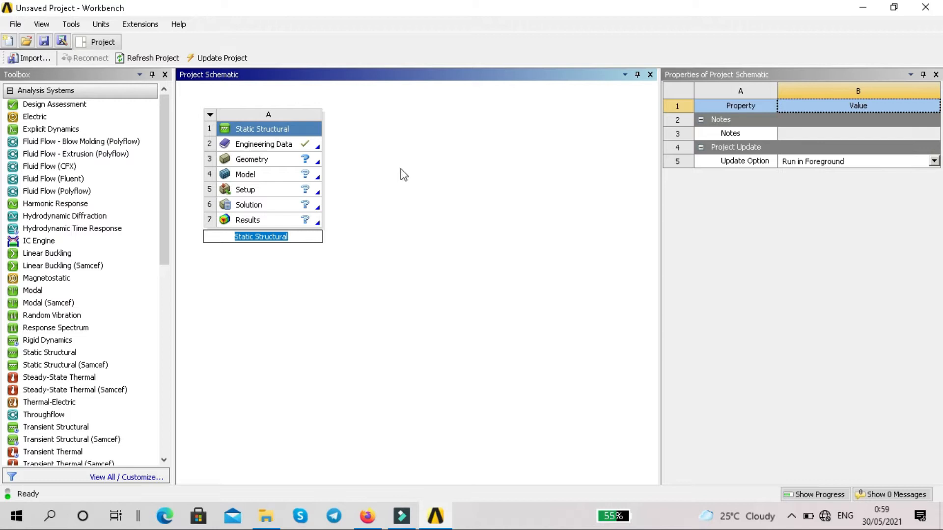
pyautogui.click(279, 162)
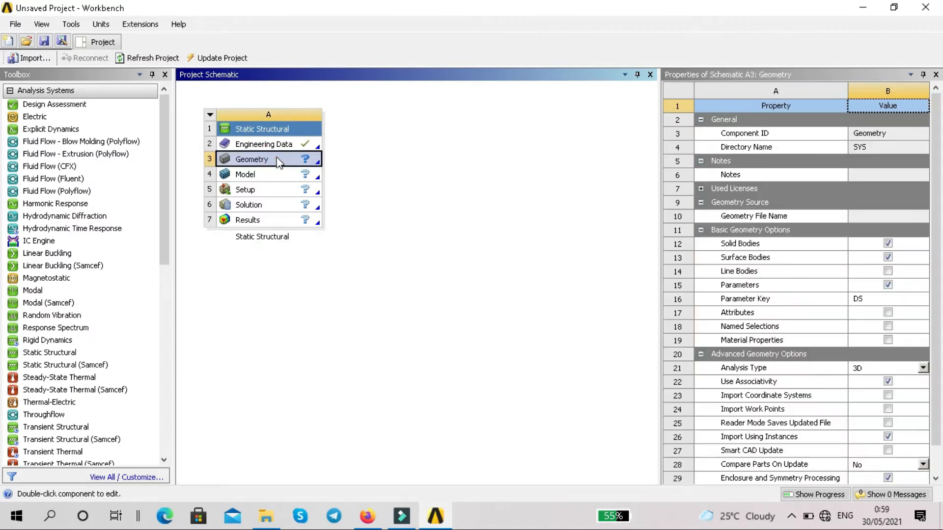
pyautogui.click(888, 271)
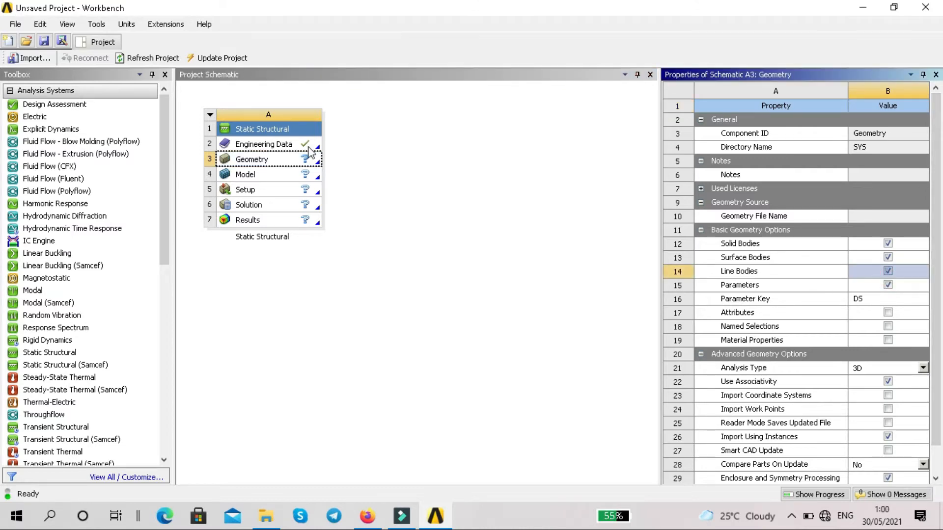
# Open the system's geometry in DesignModeler and turn on the 2D sketching grid with snapping.
pyautogui.doubleClick(278, 158)
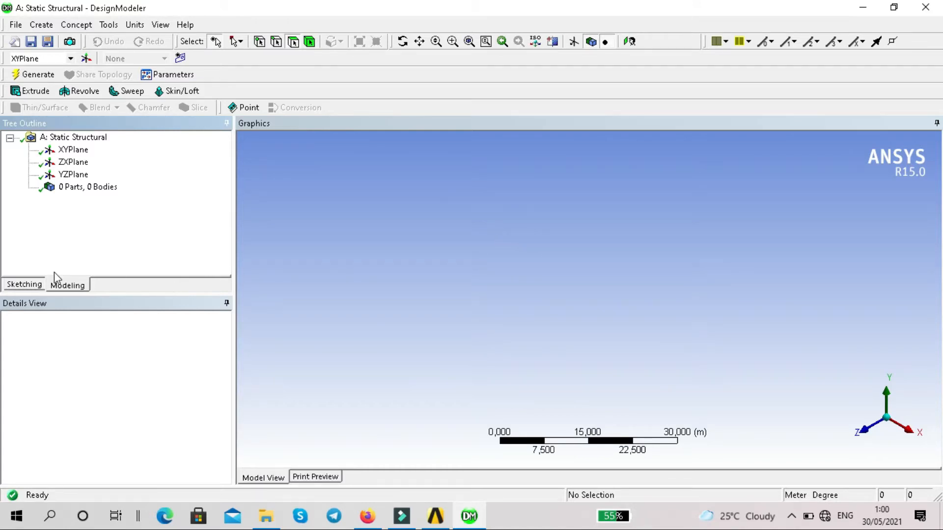
pyautogui.click(24, 285)
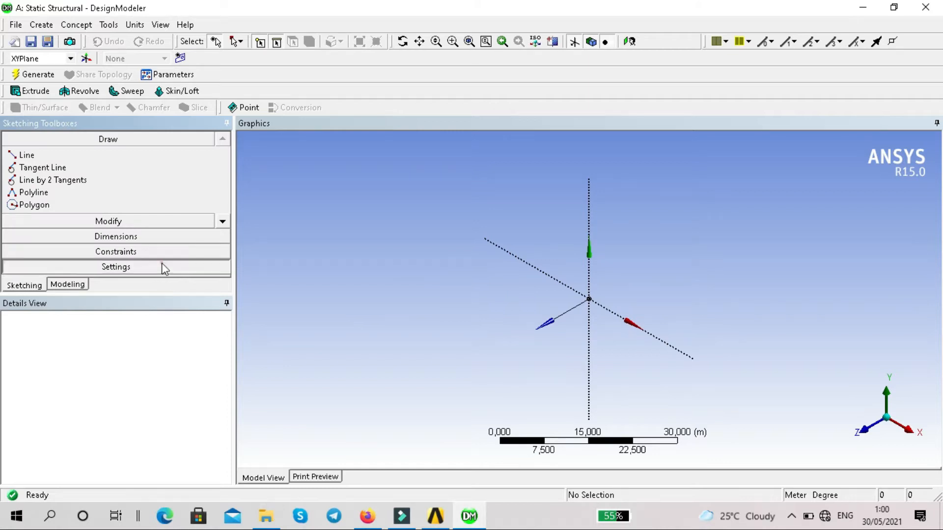
pyautogui.click(162, 266)
pyautogui.click(116, 215)
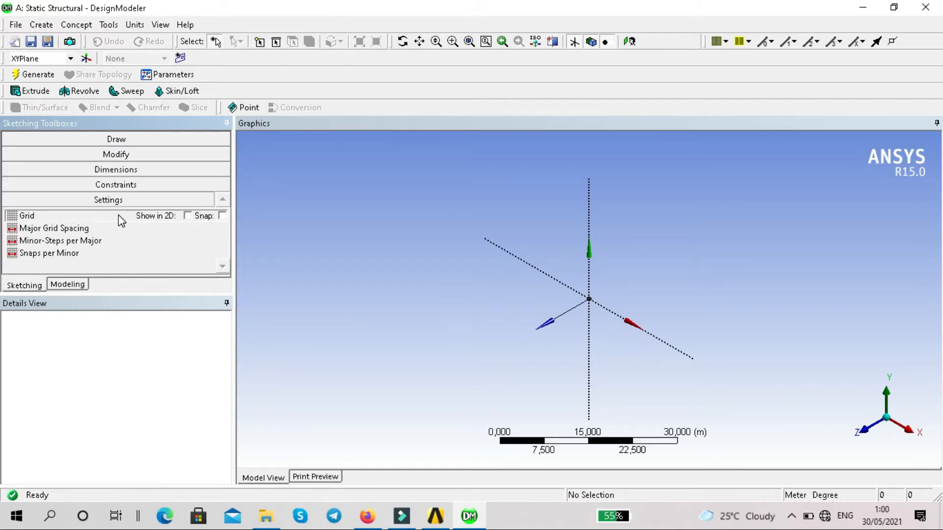
pyautogui.click(187, 216)
pyautogui.click(222, 216)
pyautogui.click(141, 228)
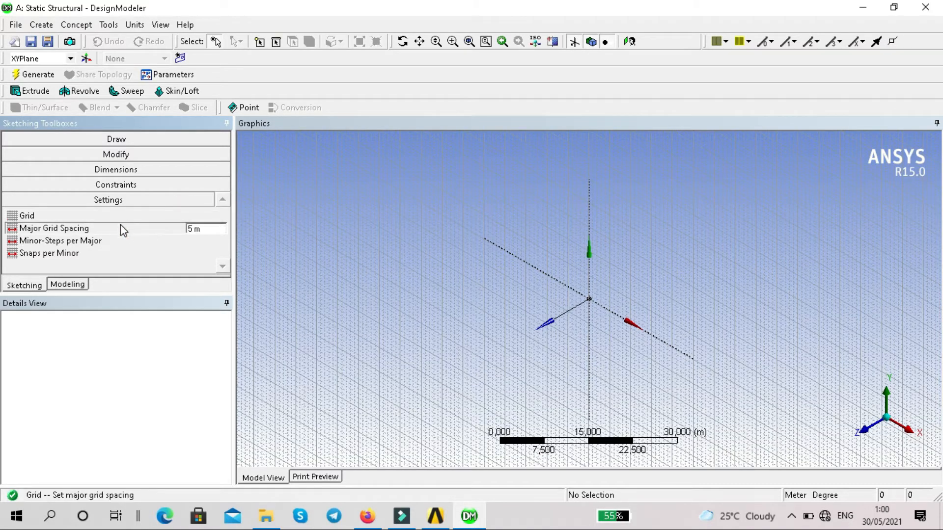
pyautogui.click(155, 246)
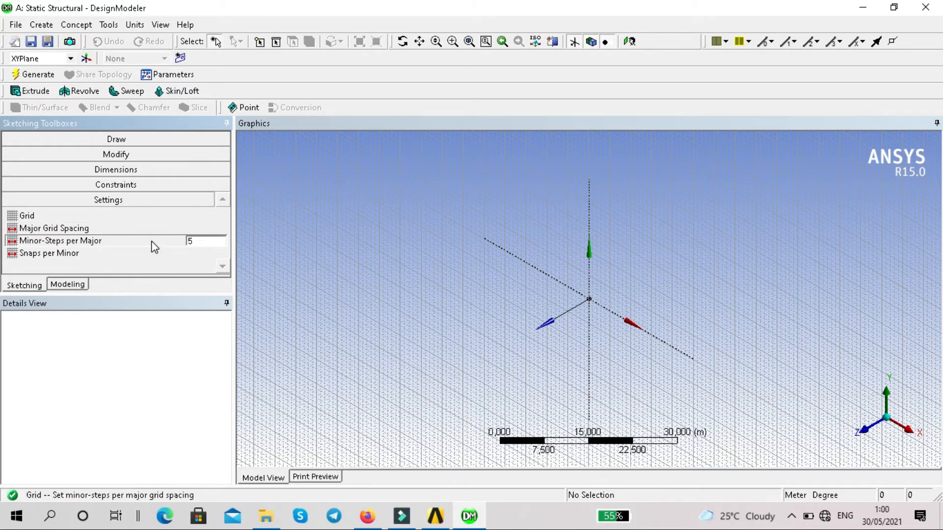
# Sketch the lower frame on the XY plane: 4 m columns at X = -6 and 6, joined by a 12 m horizontal beam.
pyautogui.click(117, 139)
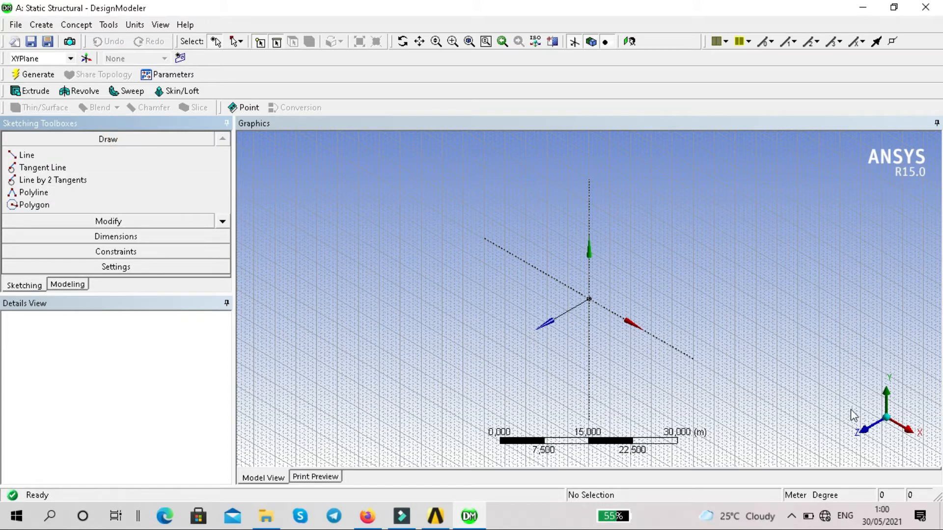
pyautogui.click(882, 430)
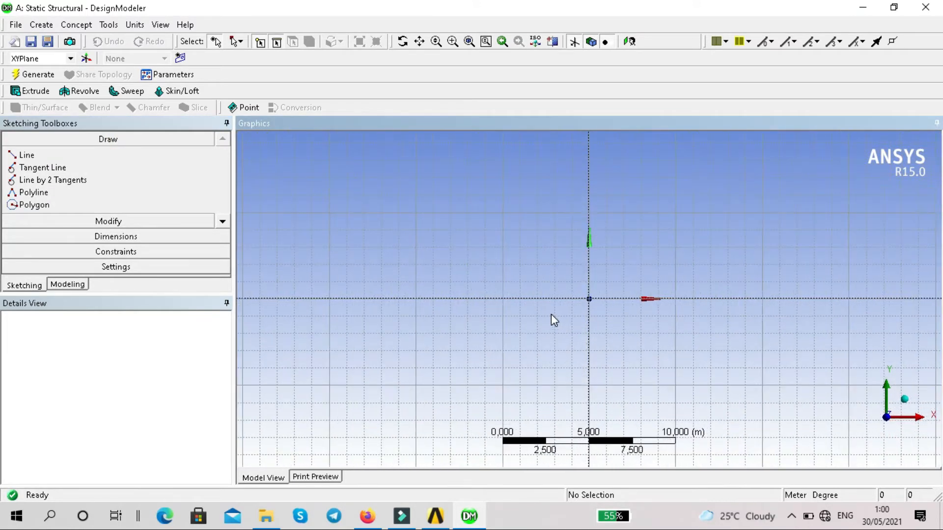
pyautogui.click(139, 156)
pyautogui.scroll(1, 589, 297)
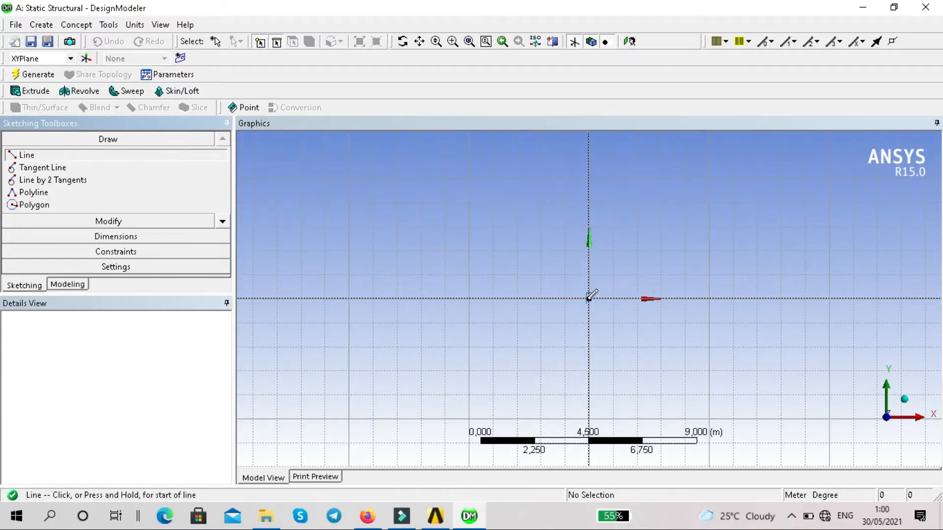
pyautogui.click(445, 298)
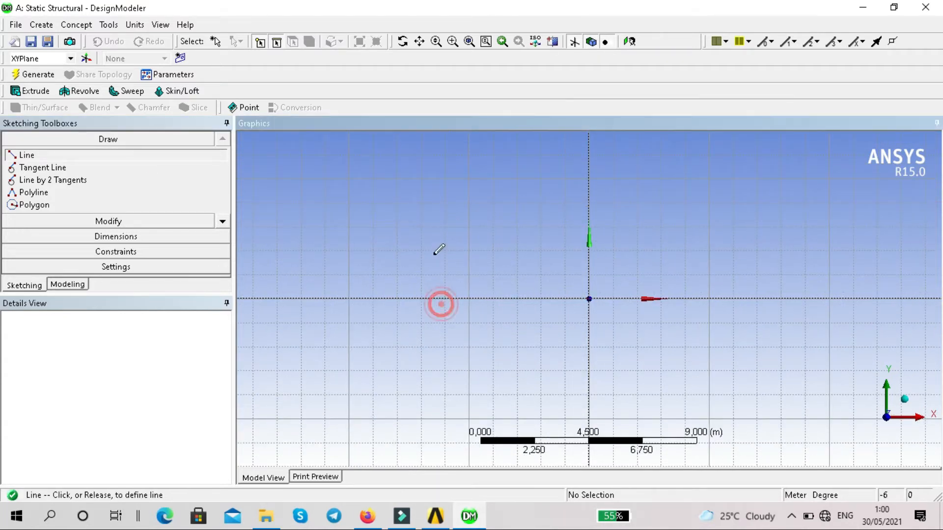
pyautogui.click(445, 199)
pyautogui.click(444, 200)
pyautogui.click(734, 203)
pyautogui.click(734, 203)
pyautogui.click(734, 298)
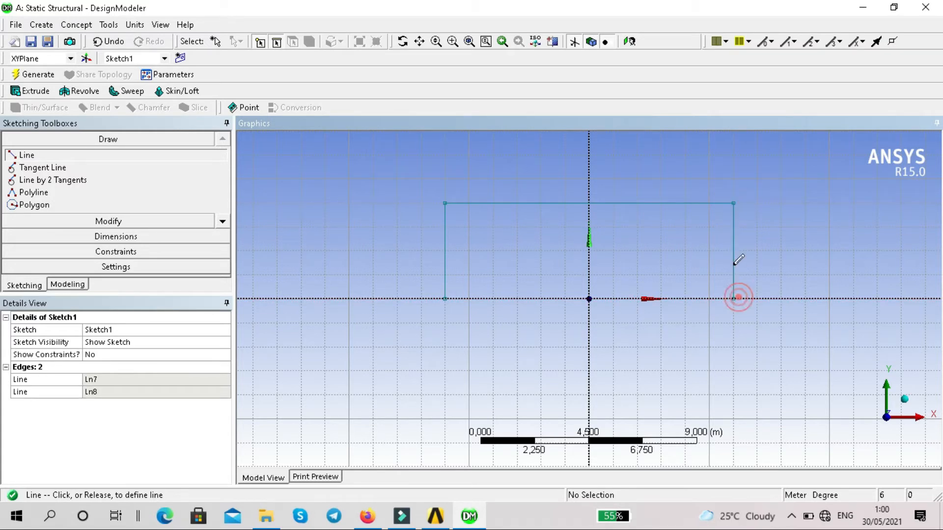
# Sketch the upper columns as 4 m vertical lines extending from both ends of the horizontal beam to Y = 8.
pyautogui.scroll(-5, 730, 251)
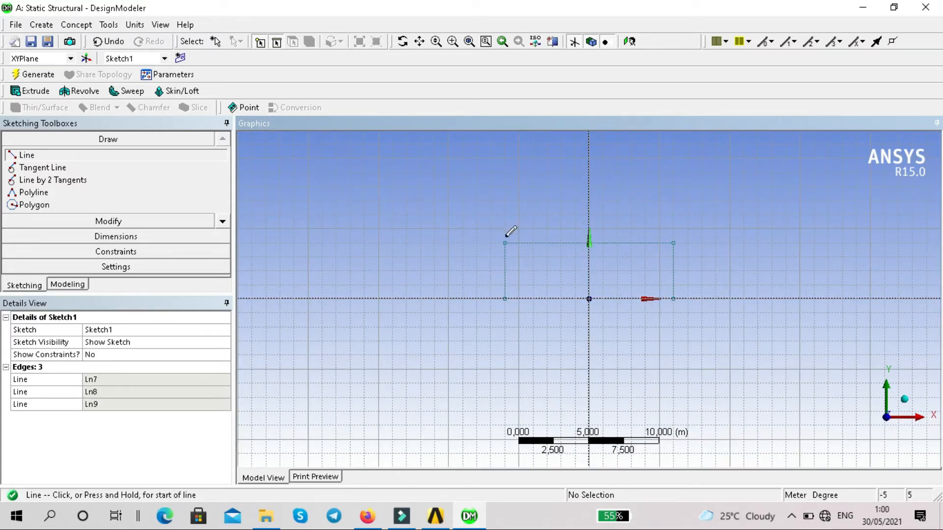
pyautogui.click(505, 243)
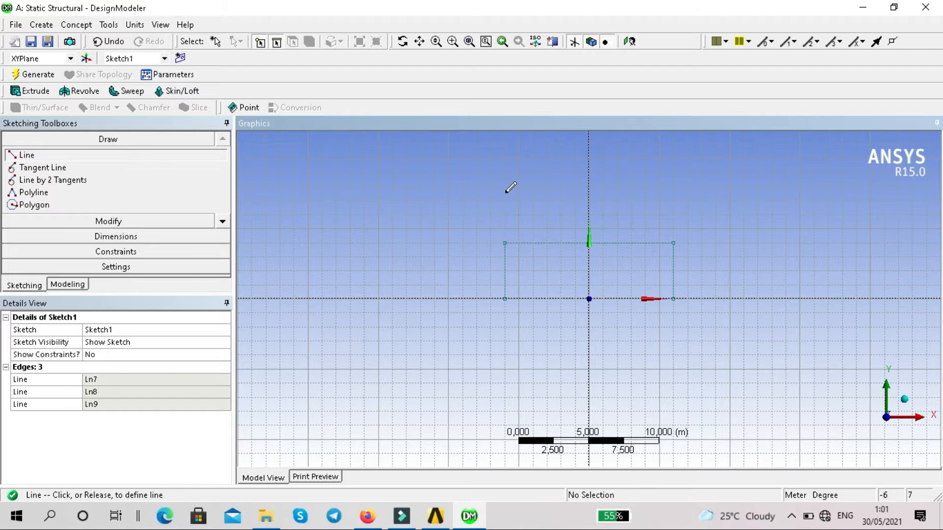
pyautogui.click(506, 186)
pyautogui.click(674, 243)
pyautogui.click(673, 186)
# Sketch two sloping roof lines from the tops of the outer columns to an apex at (0, 9).
pyautogui.click(505, 186)
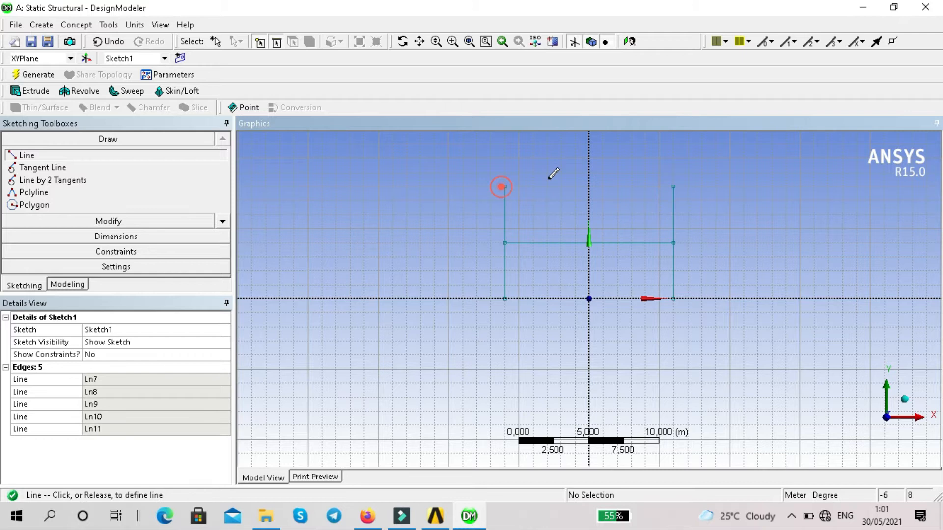
pyautogui.click(588, 170)
pyautogui.click(673, 187)
pyautogui.click(589, 171)
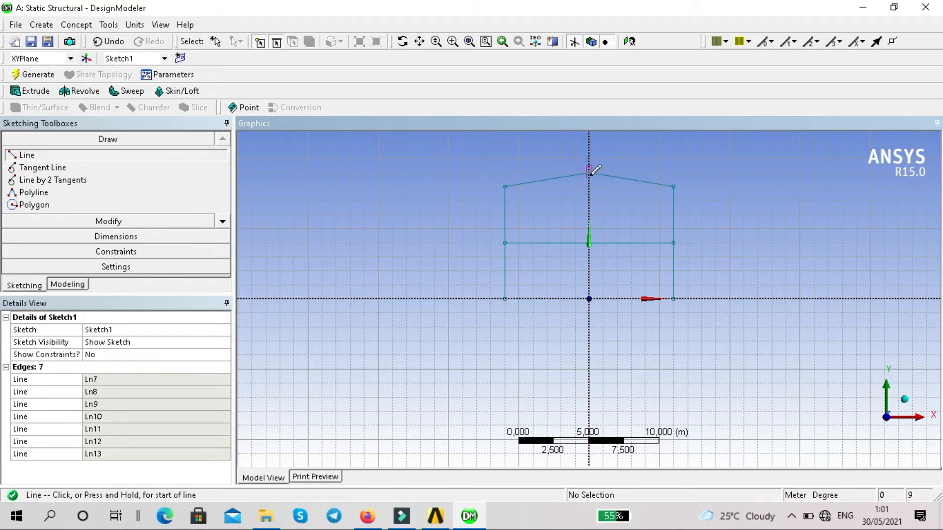
# Sketch a 9 m central column from the roof apex to the origin and generate the sketch.
pyautogui.click(589, 171)
pyautogui.click(589, 298)
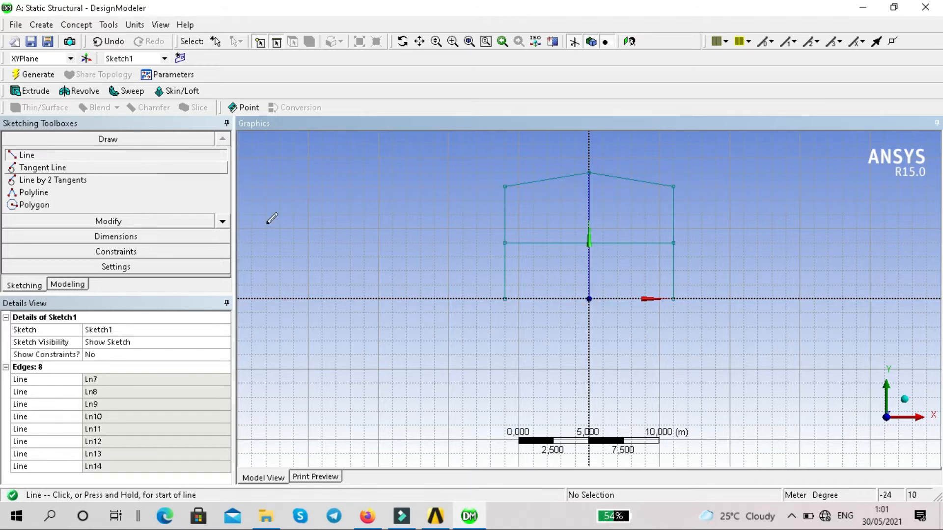
pyautogui.click(33, 77)
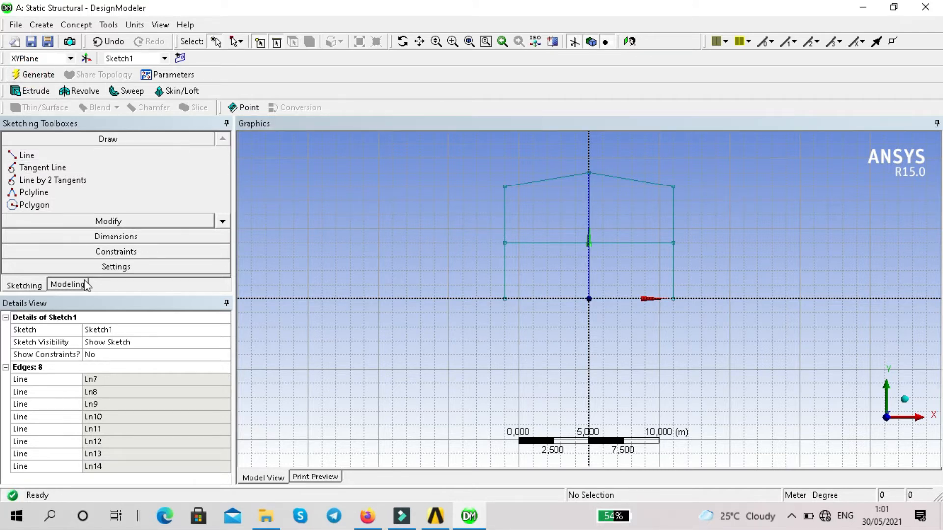
# Create a line body from Sketch1 with Lines From Sketches and generate it.
pyautogui.click(905, 400)
pyautogui.scroll(3, 515, 206)
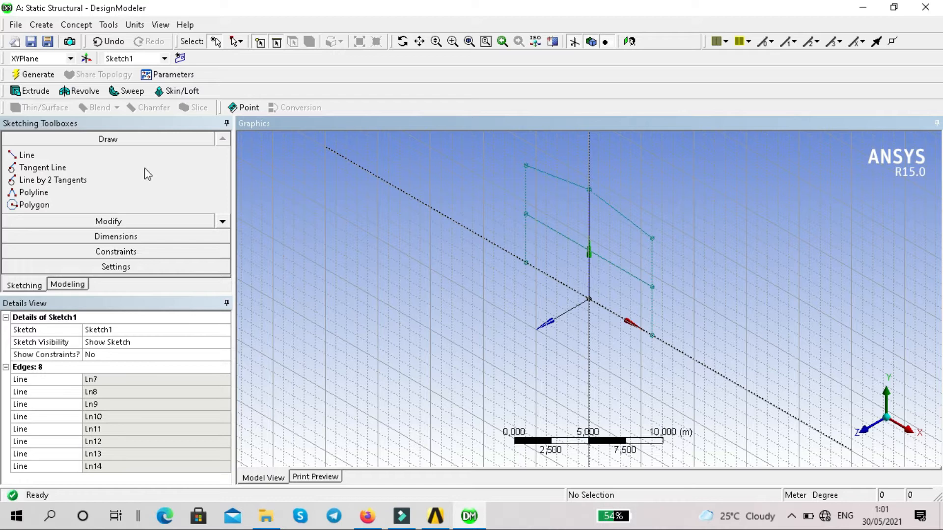
pyautogui.click(76, 25)
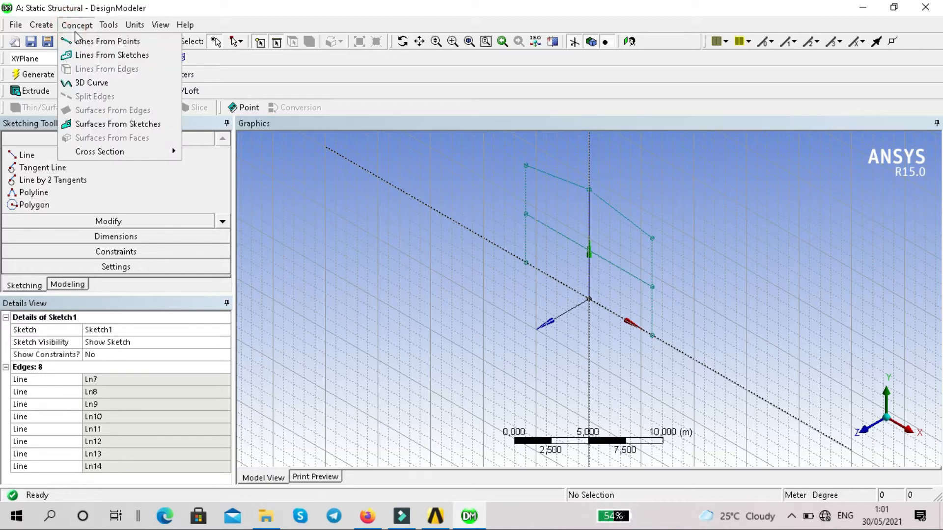
pyautogui.click(100, 56)
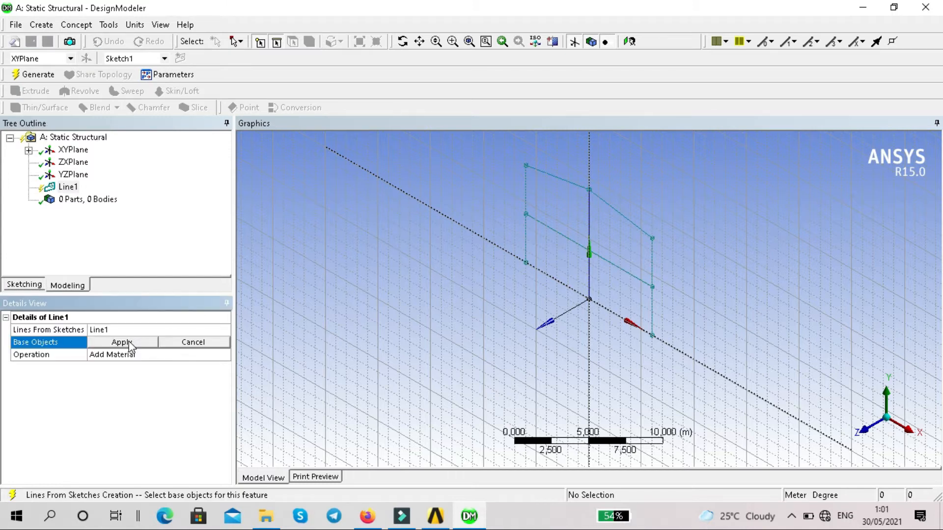
pyautogui.click(28, 151)
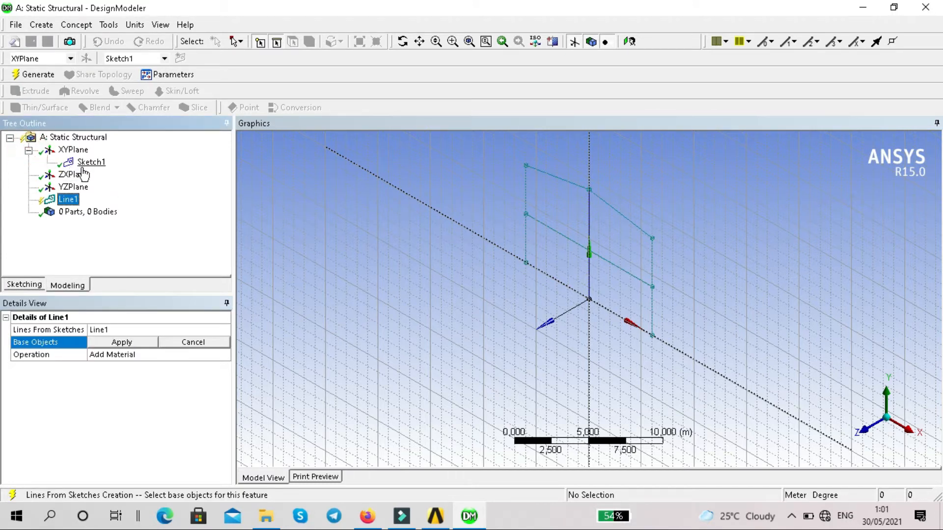
pyautogui.click(90, 162)
pyautogui.click(142, 342)
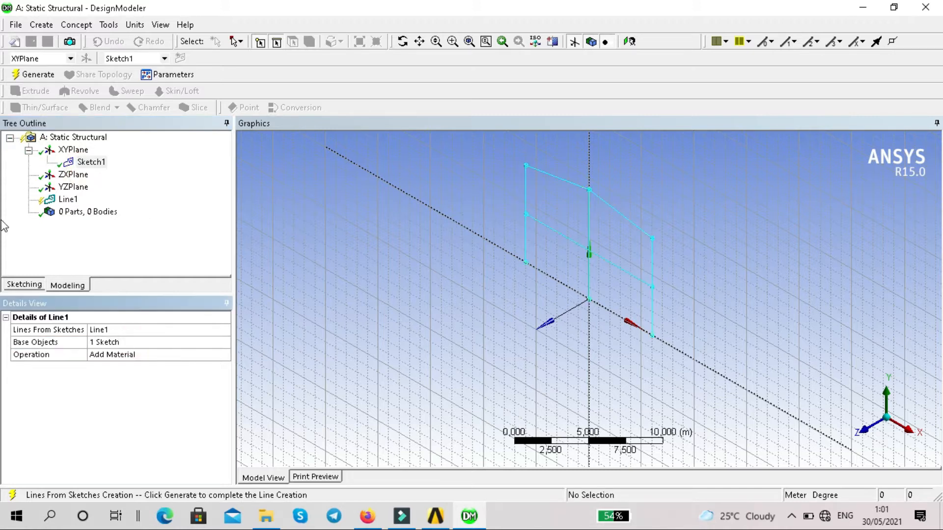
pyautogui.click(41, 80)
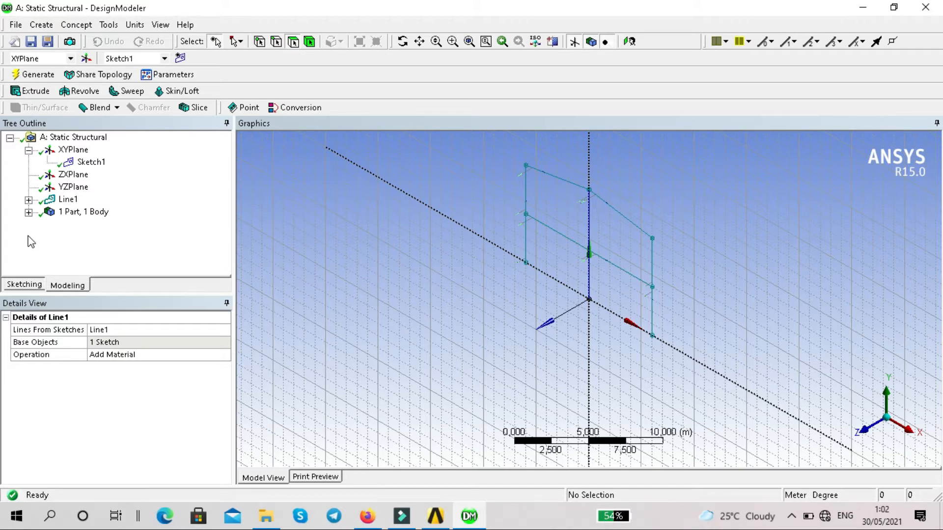
# Start a linear pattern and assign the frame's line body as its geometry.
pyautogui.click(28, 212)
pyautogui.click(87, 226)
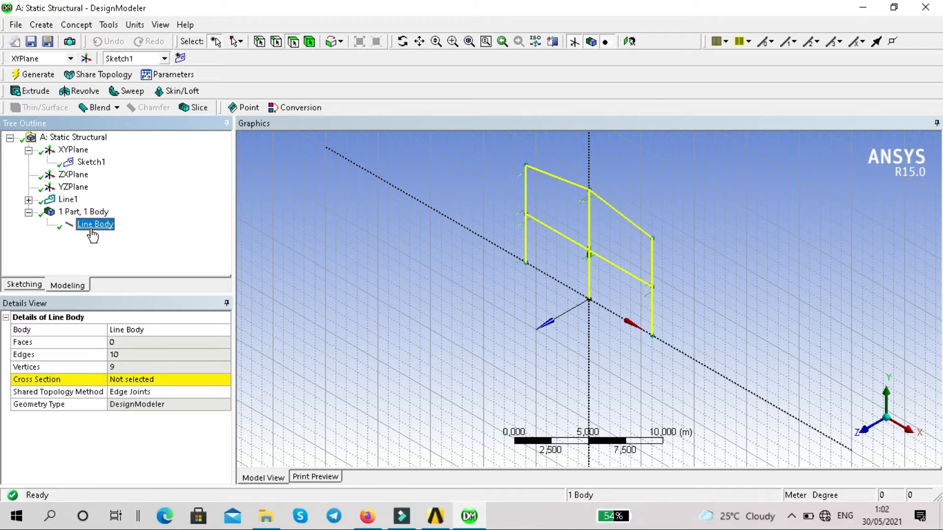
pyautogui.click(41, 25)
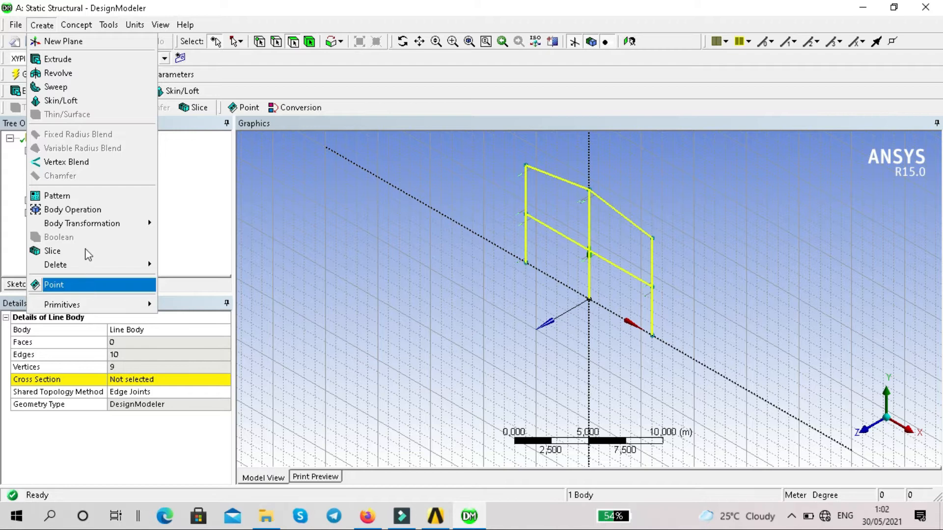
pyautogui.click(76, 196)
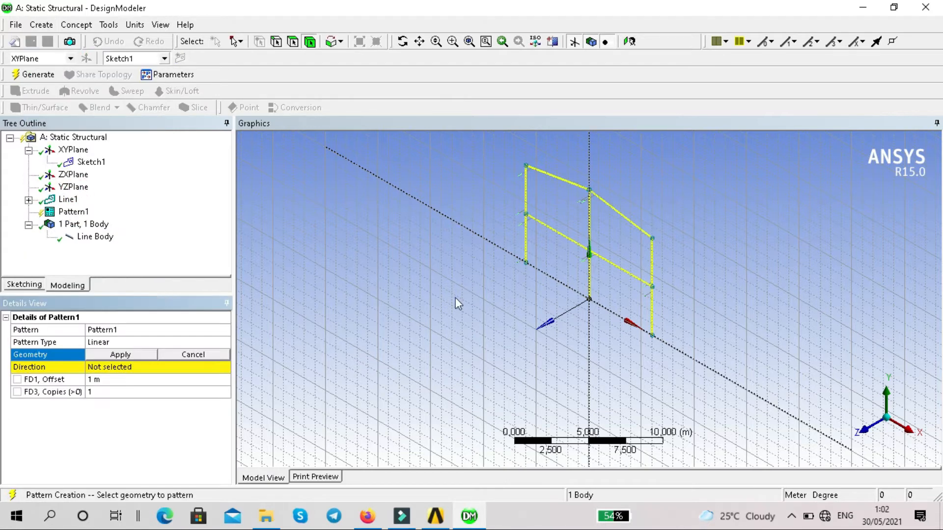
pyautogui.scroll(-1, 615, 229)
pyautogui.scroll(-2, 615, 226)
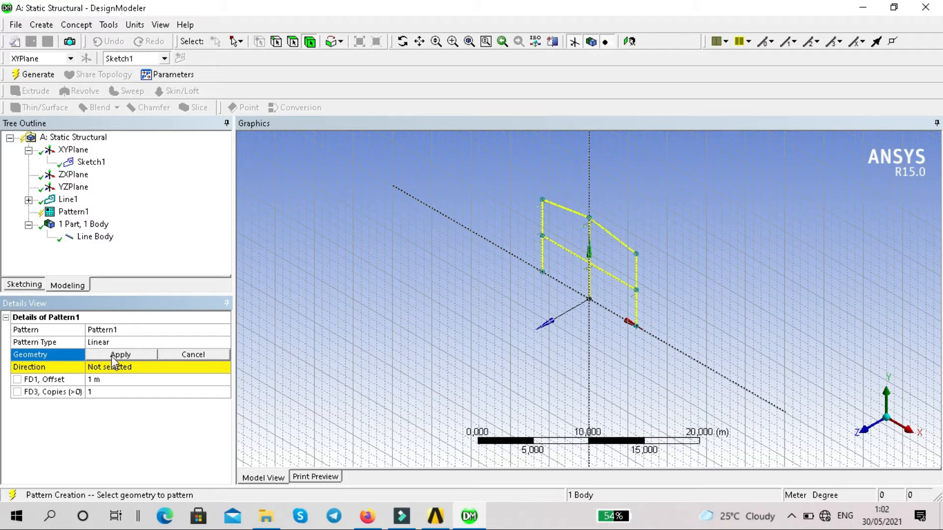
pyautogui.click(93, 226)
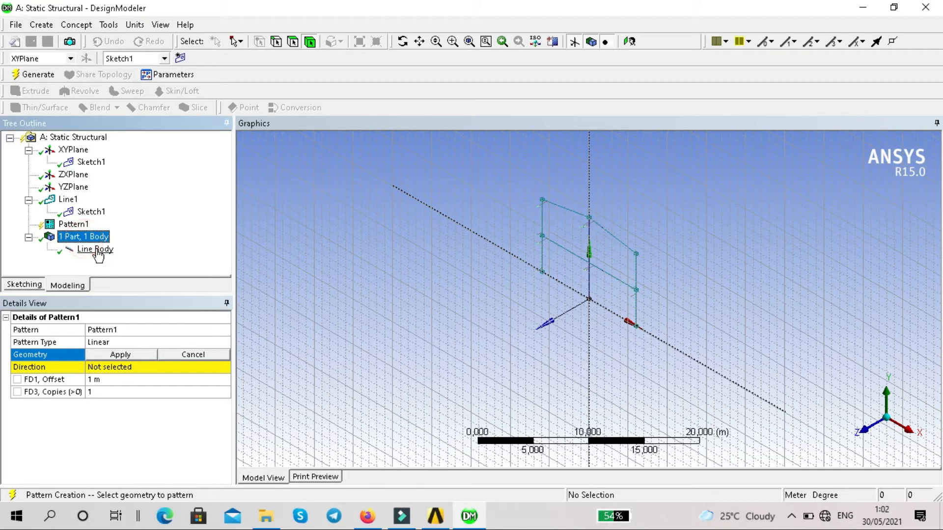
pyautogui.click(569, 211)
pyautogui.click(130, 354)
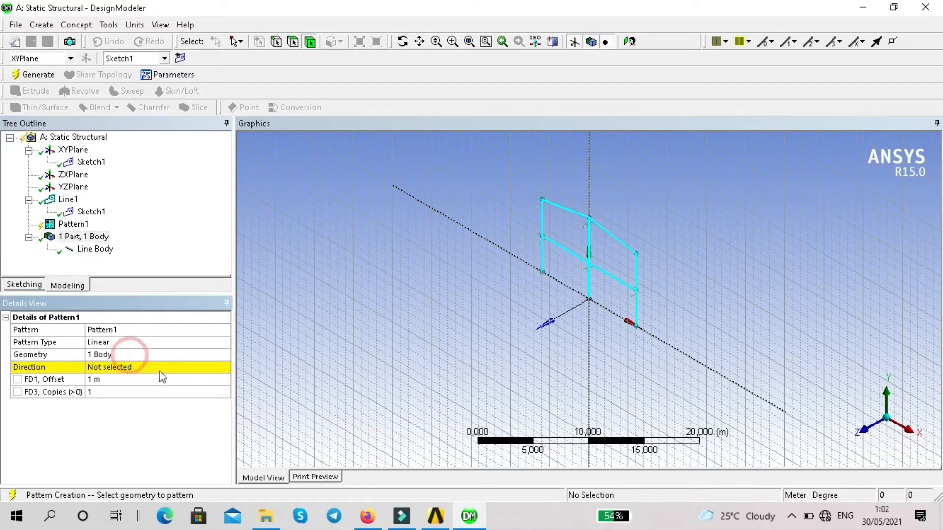
# Set the pattern direction along the ZXPlane axis parallel to global Z, flipped to point toward negative Z.
pyautogui.click(158, 368)
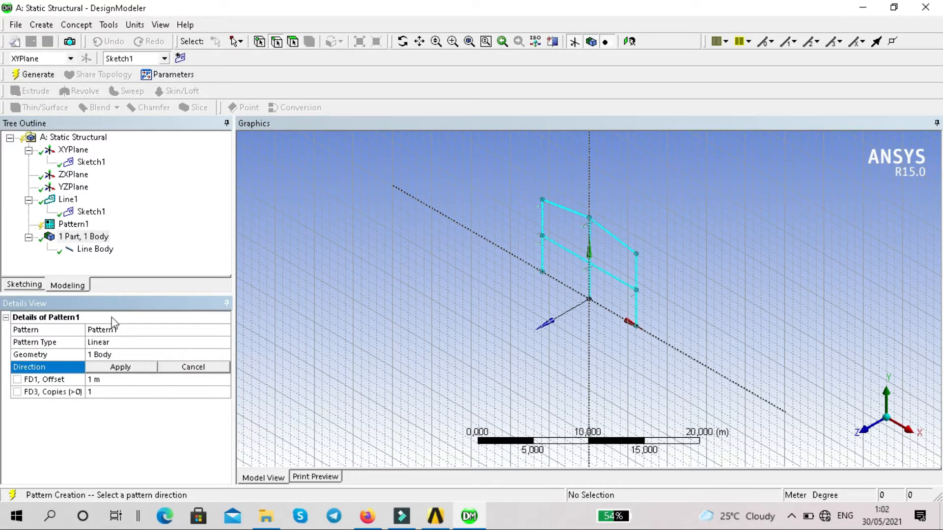
pyautogui.click(77, 177)
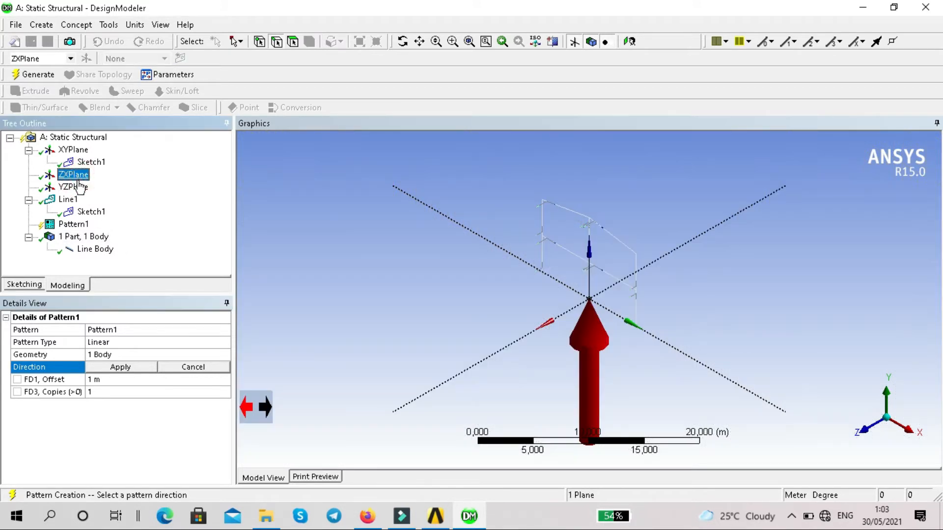
pyautogui.click(751, 206)
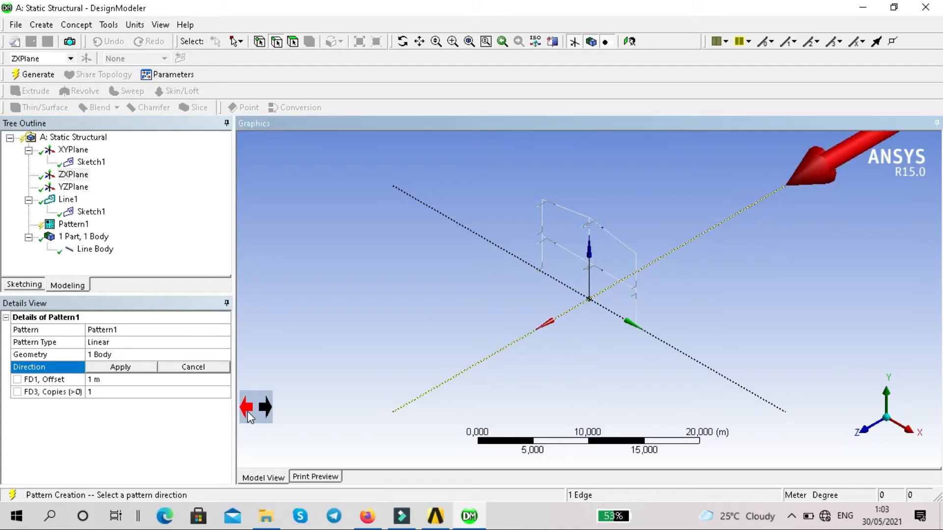
pyautogui.click(247, 412)
pyautogui.click(148, 369)
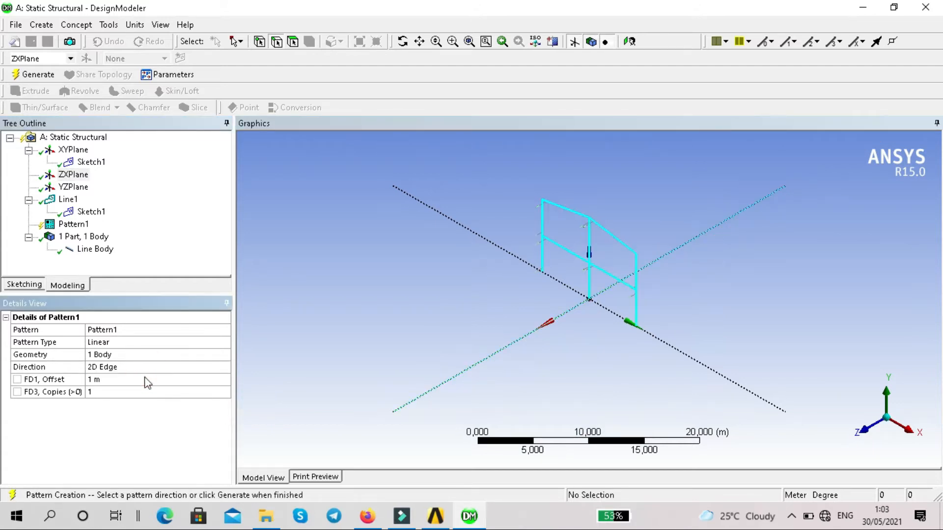
# Set the pattern offset to 6 m and generate the copied frame.
pyautogui.click(145, 378)
pyautogui.click(145, 377)
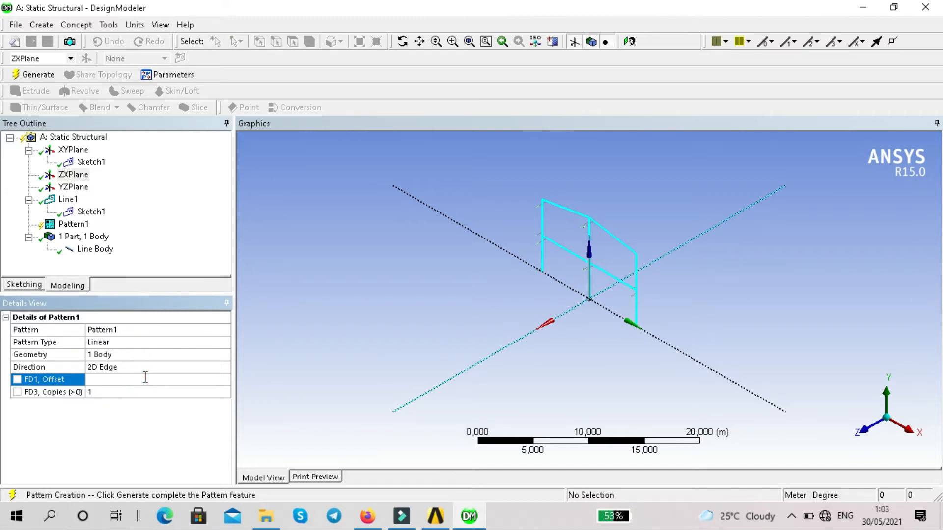
pyautogui.write('6')
pyautogui.press('Return')
pyautogui.click(29, 75)
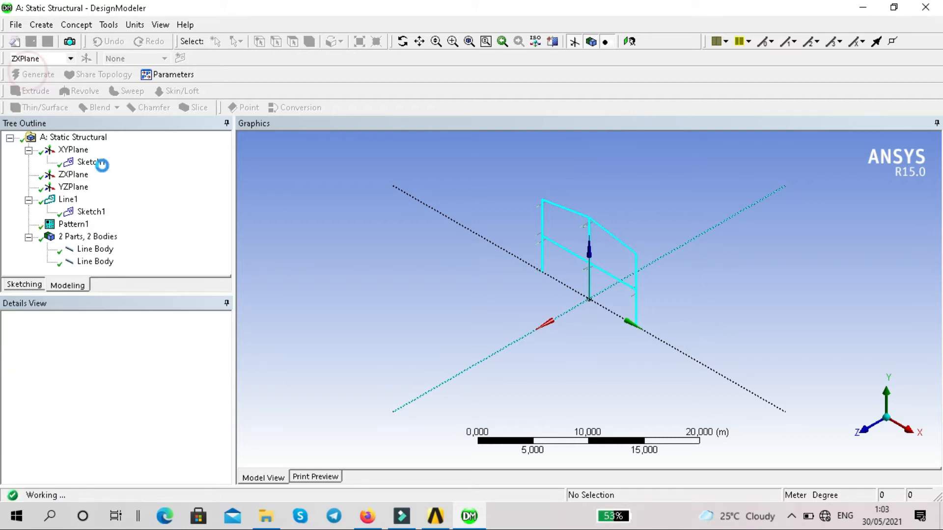
pyautogui.scroll(-1, 597, 303)
pyautogui.scroll(3, 597, 303)
pyautogui.scroll(-1, 596, 303)
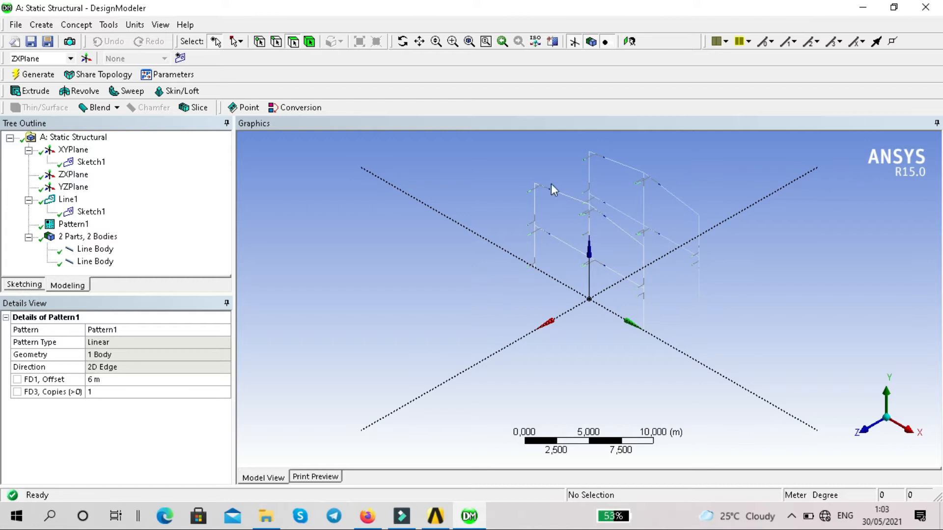
# Start Lines From Points and connect the two frames at roof level with segments at both eaves and the apex.
pyautogui.click(78, 25)
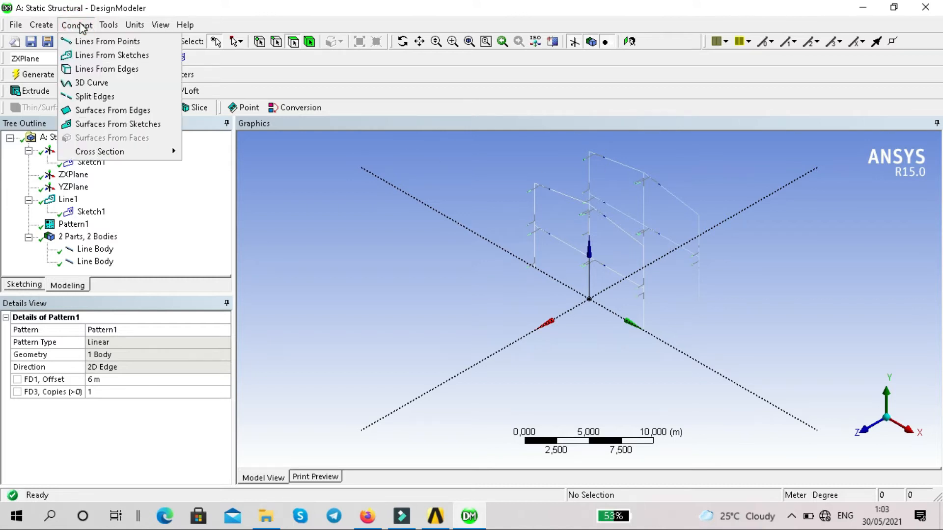
pyautogui.click(95, 42)
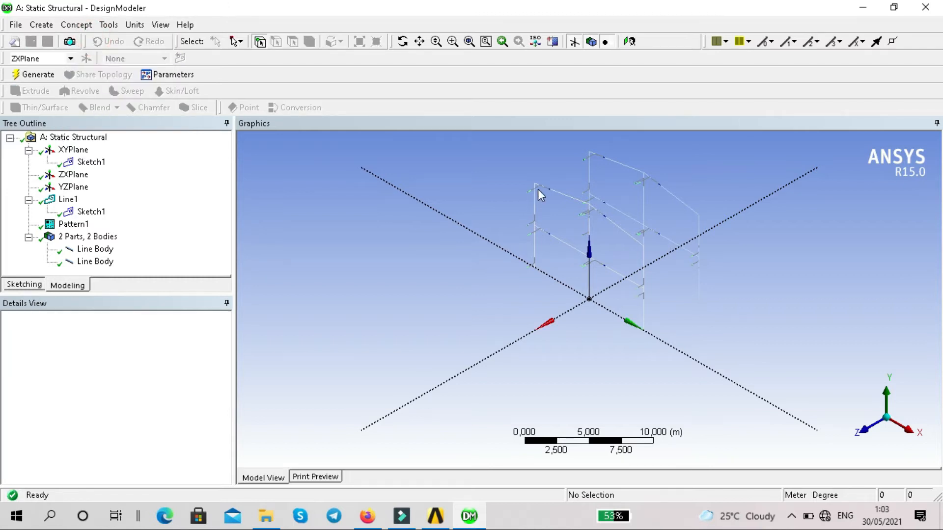
pyautogui.click(589, 137)
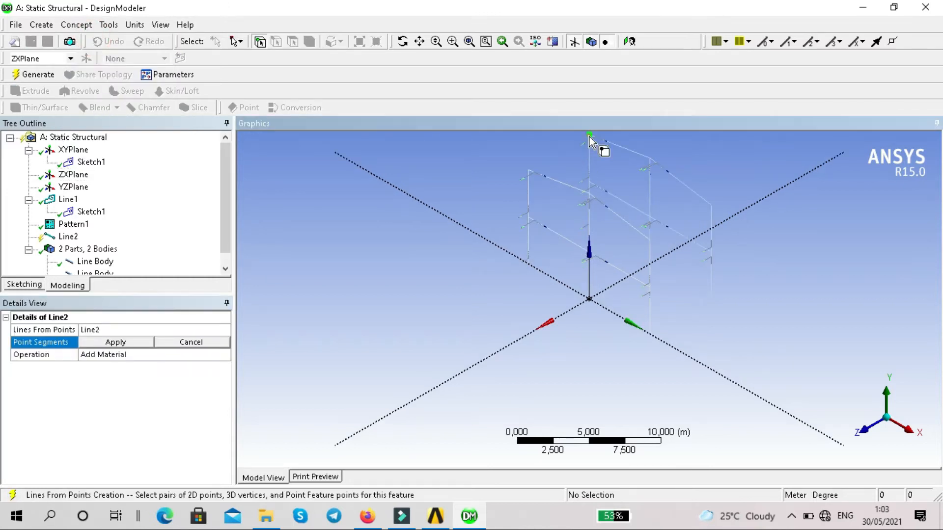
pyautogui.click(529, 171)
pyautogui.click(591, 194)
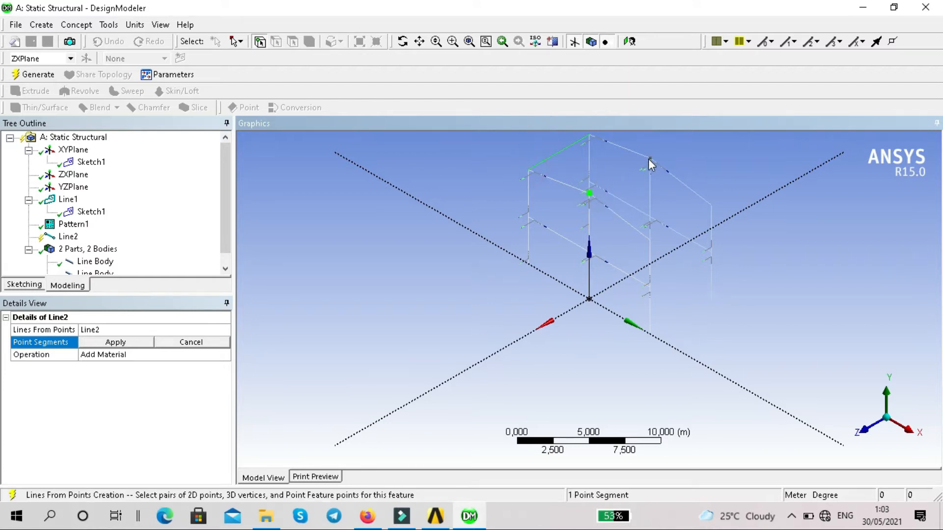
pyautogui.click(650, 159)
pyautogui.click(650, 239)
pyautogui.click(710, 205)
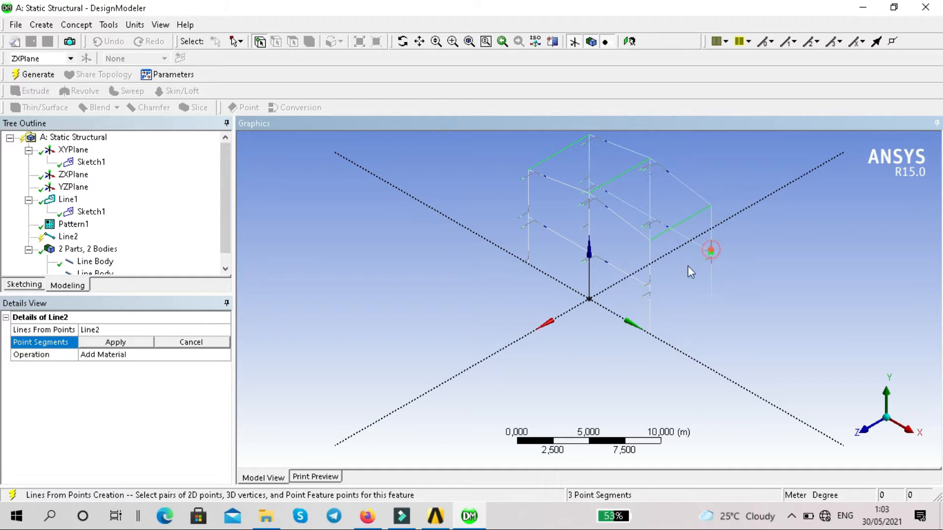
# Connect the two frames at first-floor level with three point segments, apply all the segments and generate the lines.
pyautogui.click(650, 216)
pyautogui.click(589, 252)
pyautogui.click(590, 180)
pyautogui.click(528, 217)
pyautogui.click(121, 344)
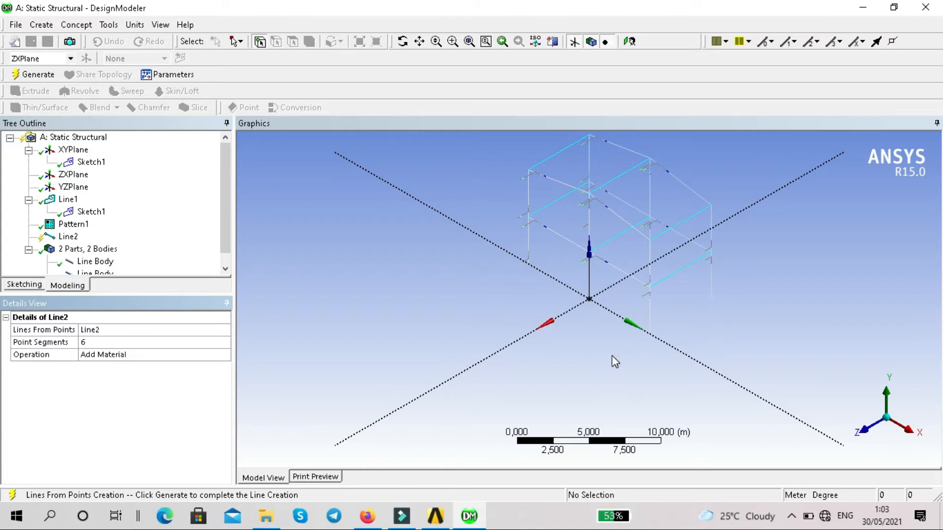
pyautogui.scroll(-1, 442, 305)
pyautogui.scroll(-1, 216, 220)
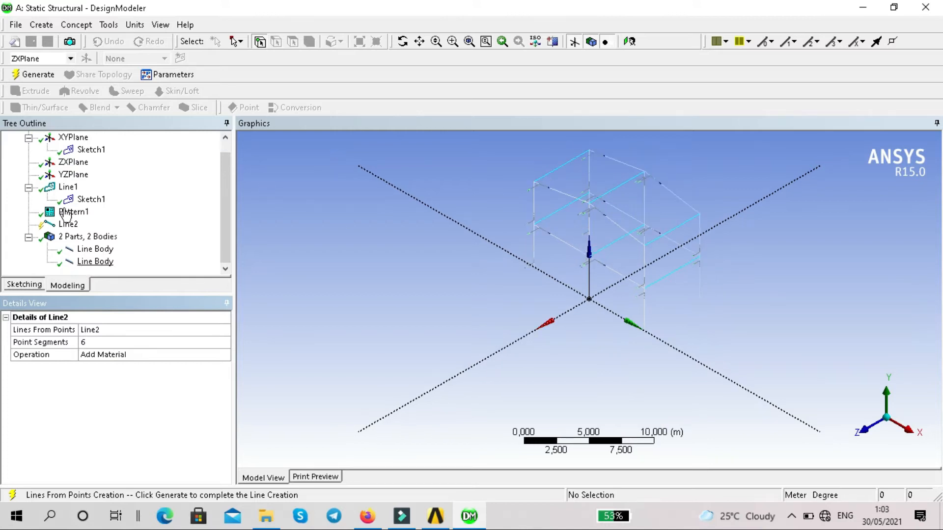
pyautogui.click(35, 76)
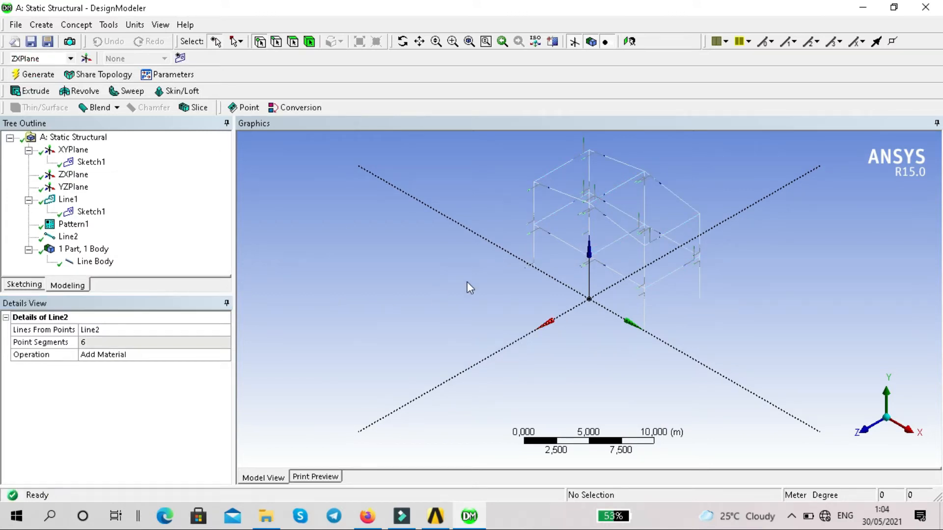
# Turn off the Cross Section Alignments display and turn on Cross Section Solids.
pyautogui.scroll(-1, 467, 278)
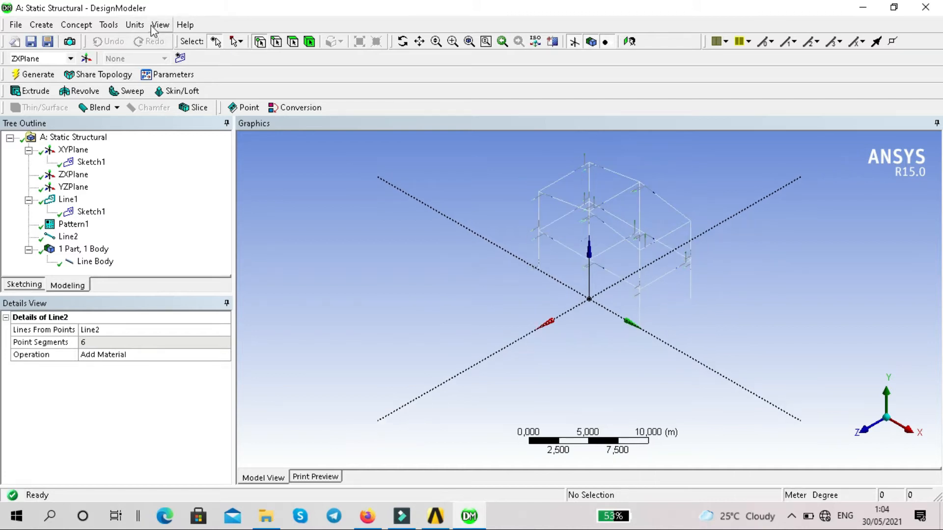
pyautogui.click(111, 26)
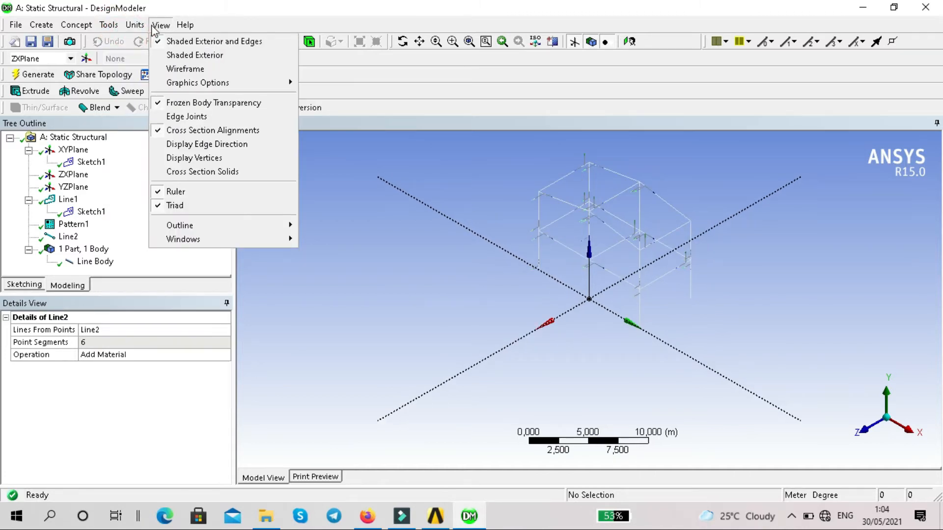
pyautogui.click(216, 130)
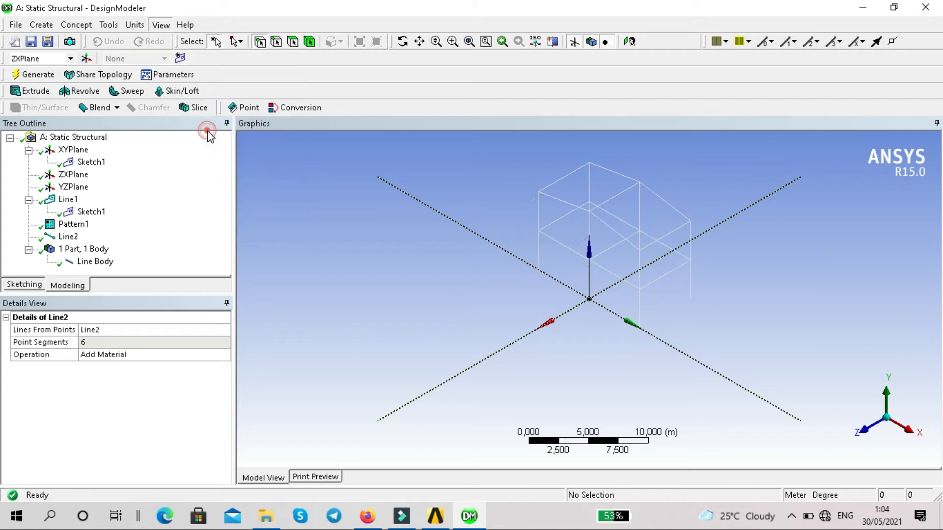
pyautogui.scroll(2, 612, 228)
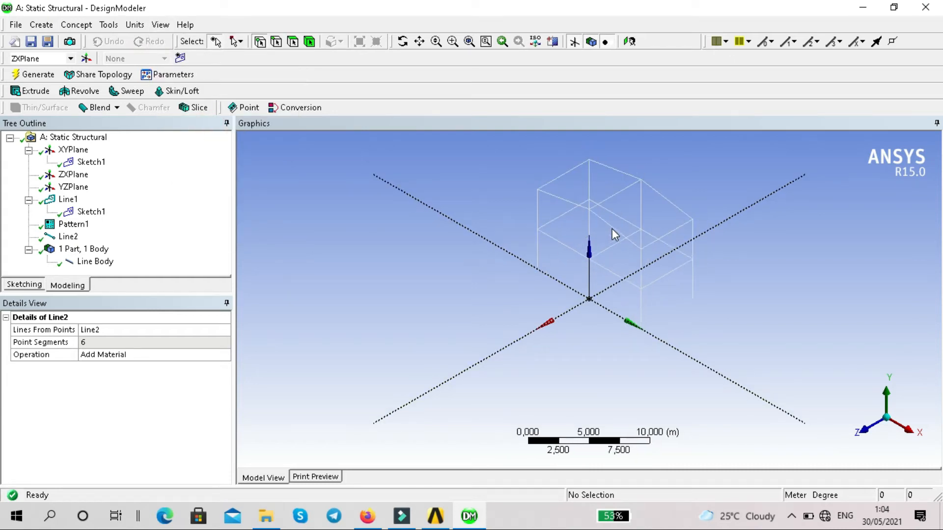
pyautogui.click(159, 30)
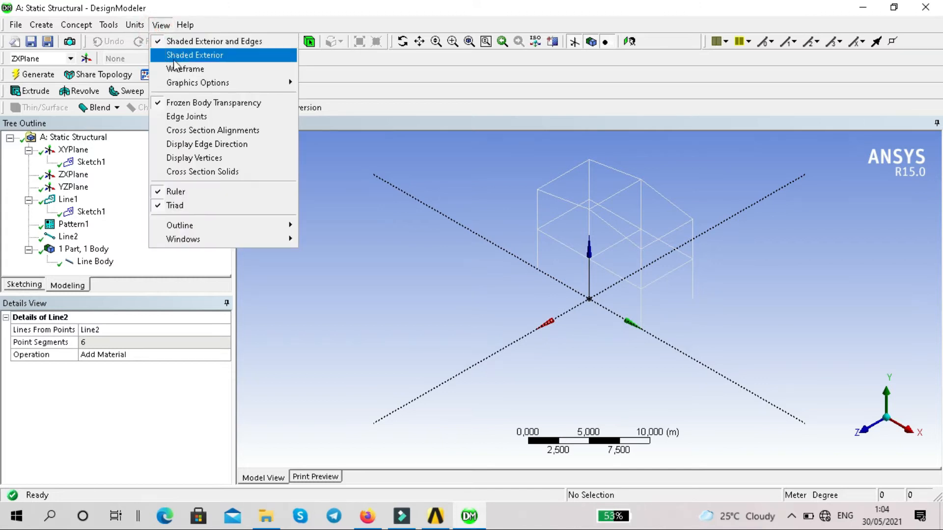
pyautogui.click(222, 171)
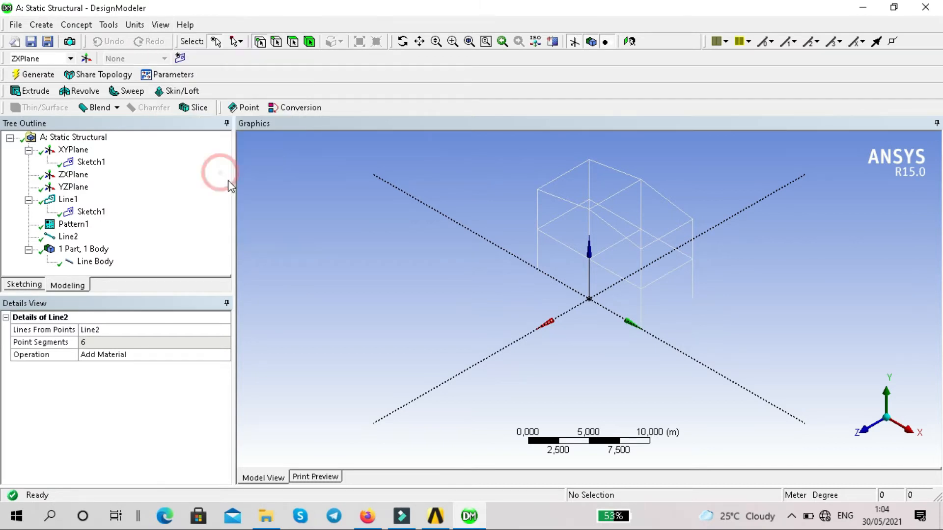
pyautogui.click(515, 200)
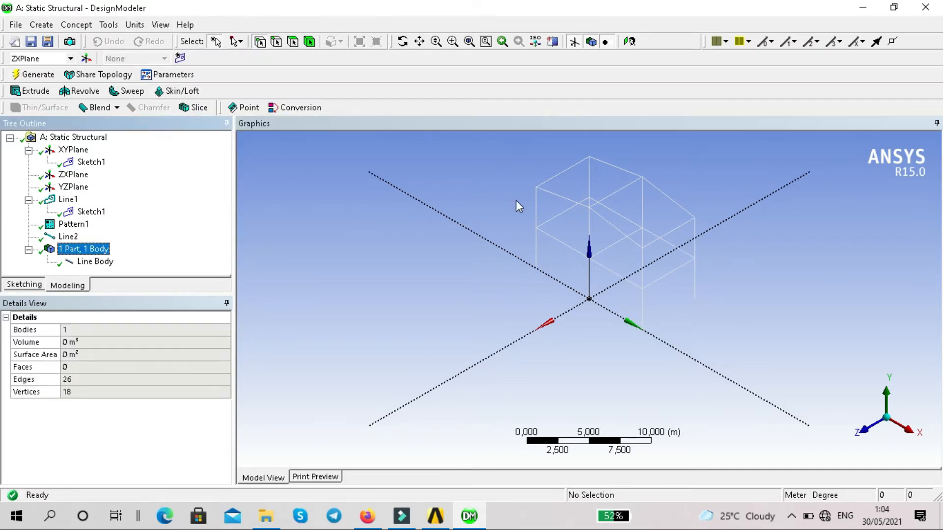
# Create an I Section cross section with flange widths W1 and W2 of 0.1715 m and height W3 of 0.3556 m.
pyautogui.click(89, 26)
pyautogui.moveTo(117, 150)
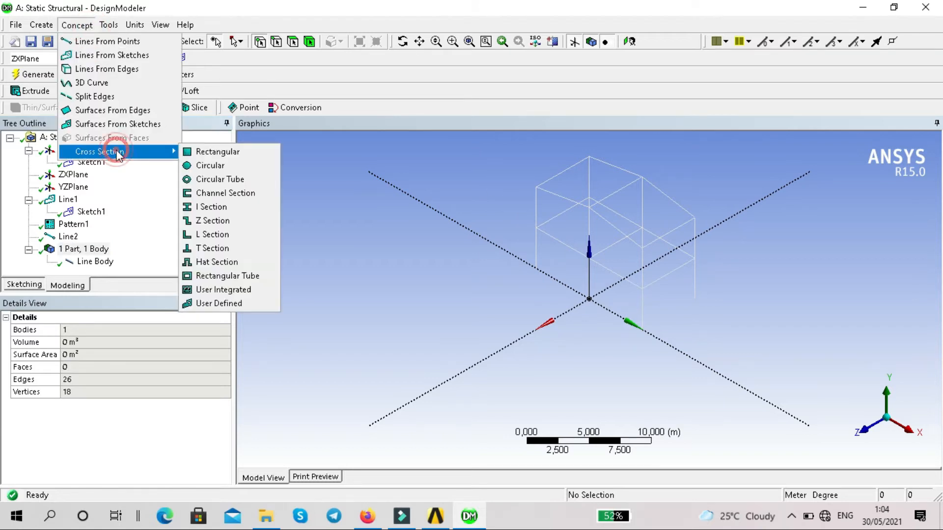
pyautogui.click(248, 217)
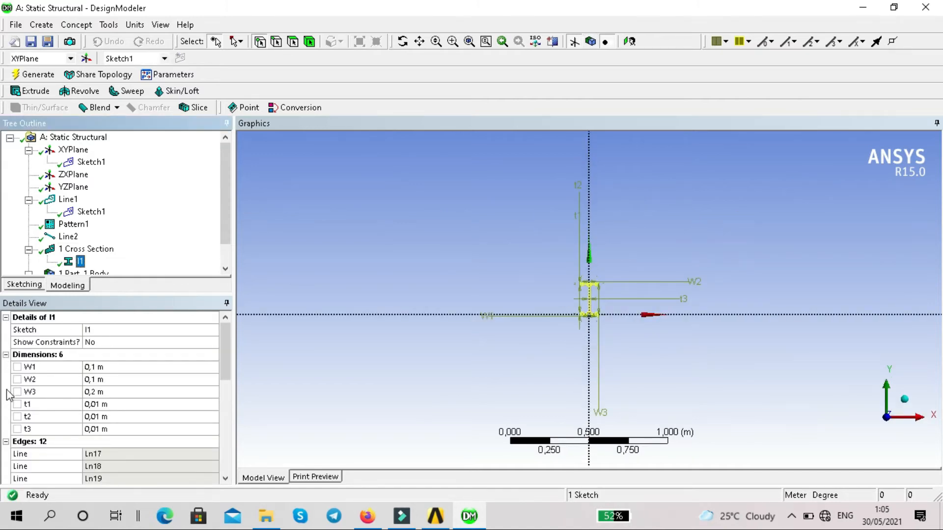
pyautogui.click(107, 367)
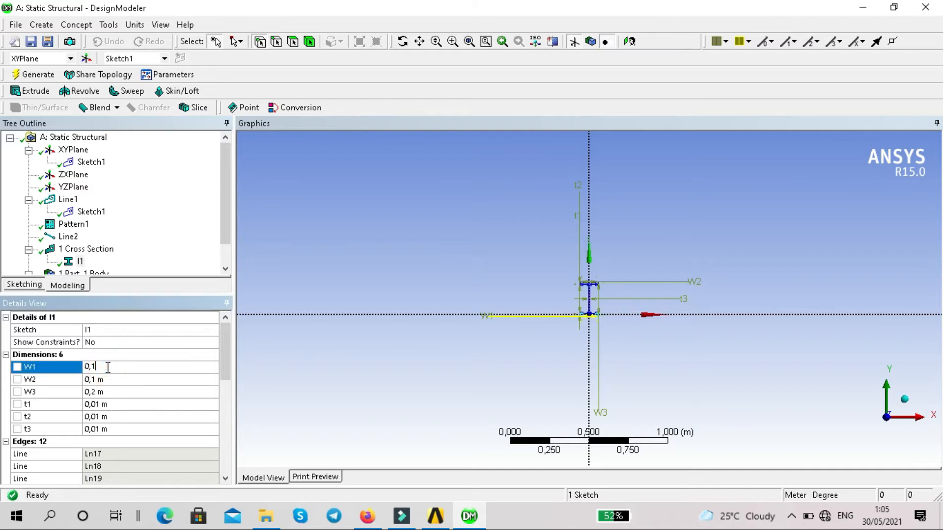
pyautogui.write('715')
pyautogui.click(104, 380)
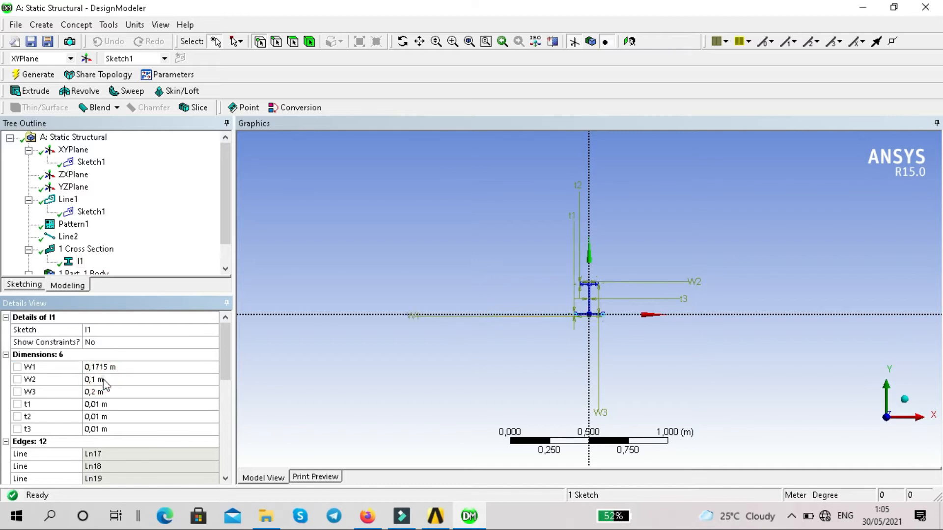
pyautogui.write('715')
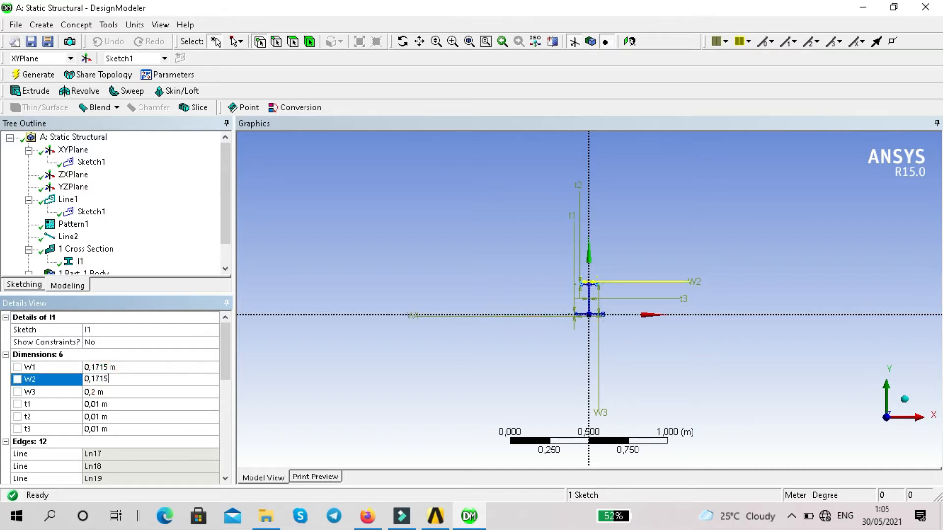
pyautogui.click(104, 391)
pyautogui.click(104, 391)
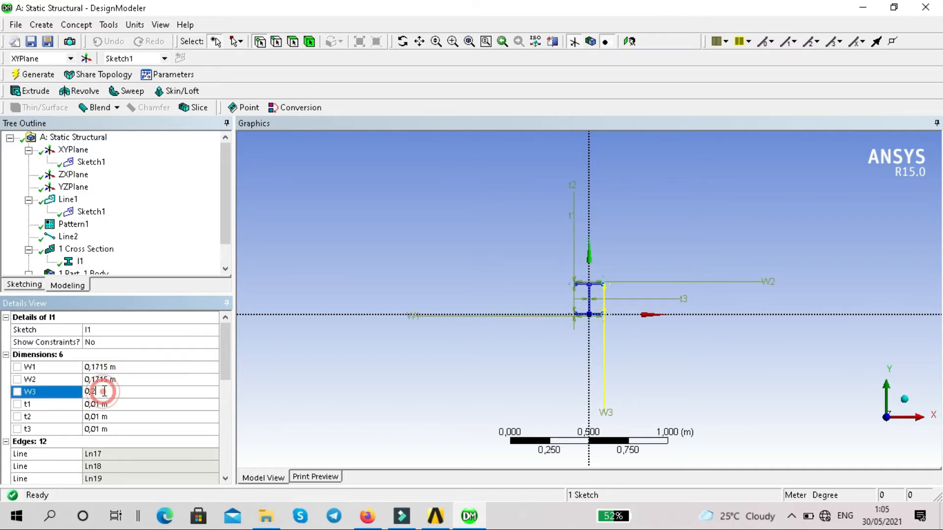
pyautogui.press('BackSpace')
pyautogui.write('3556')
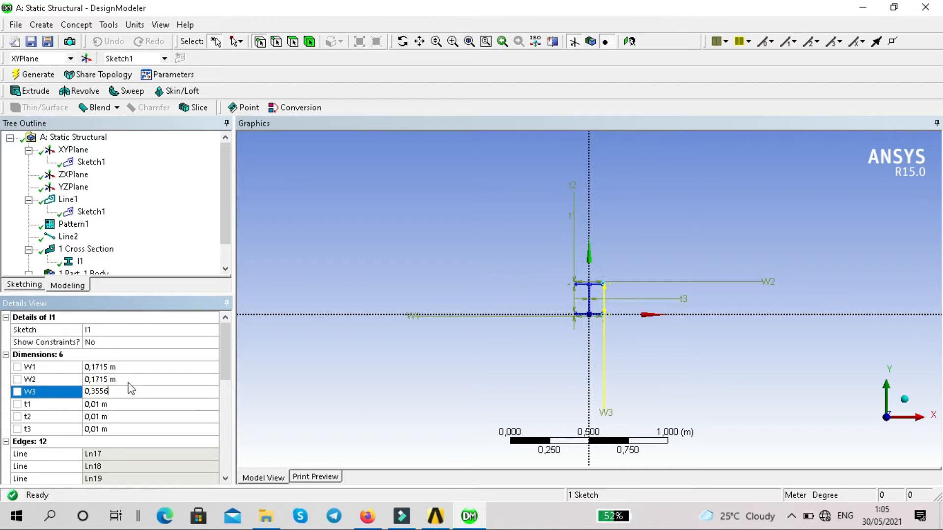
# Set the I section's thicknesses t1 and t2 to 0.0073 m and t3 to 0.0115 m, and generate.
pyautogui.click(126, 405)
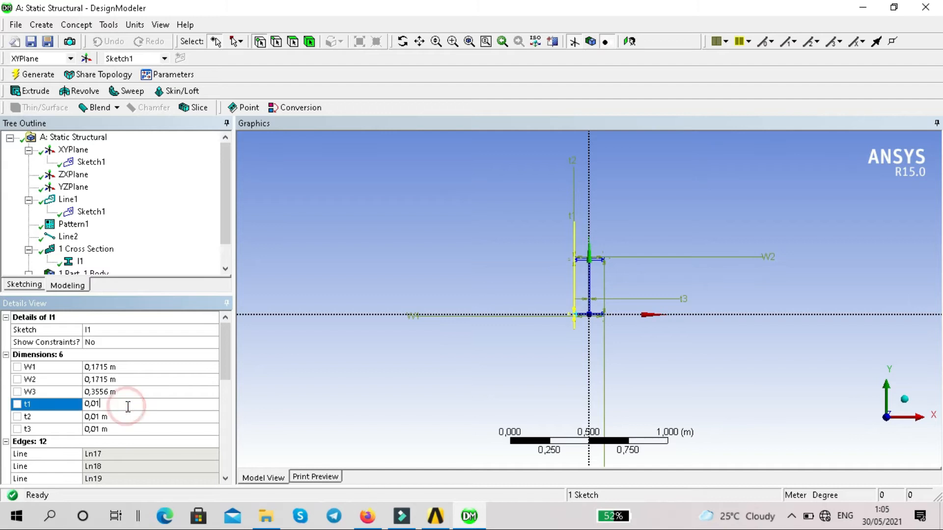
pyautogui.press('BackSpace')
pyautogui.write('073')
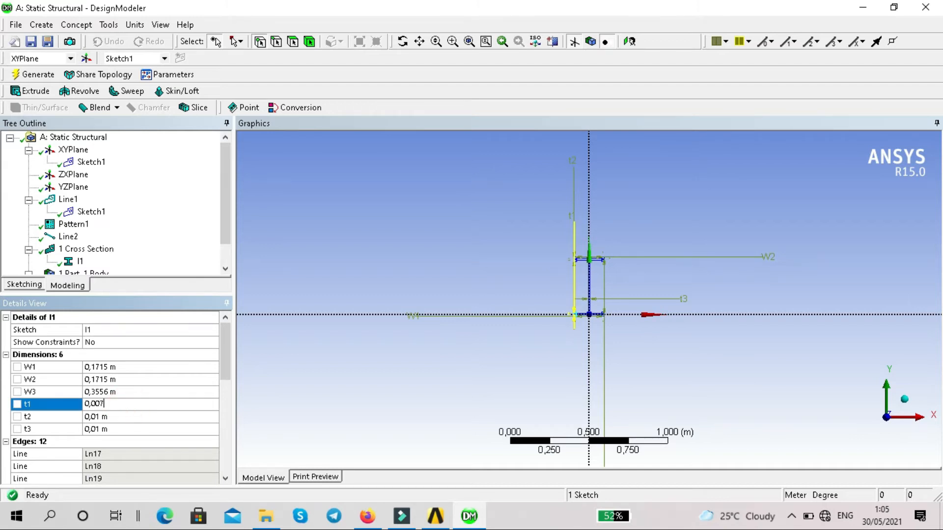
pyautogui.click(132, 415)
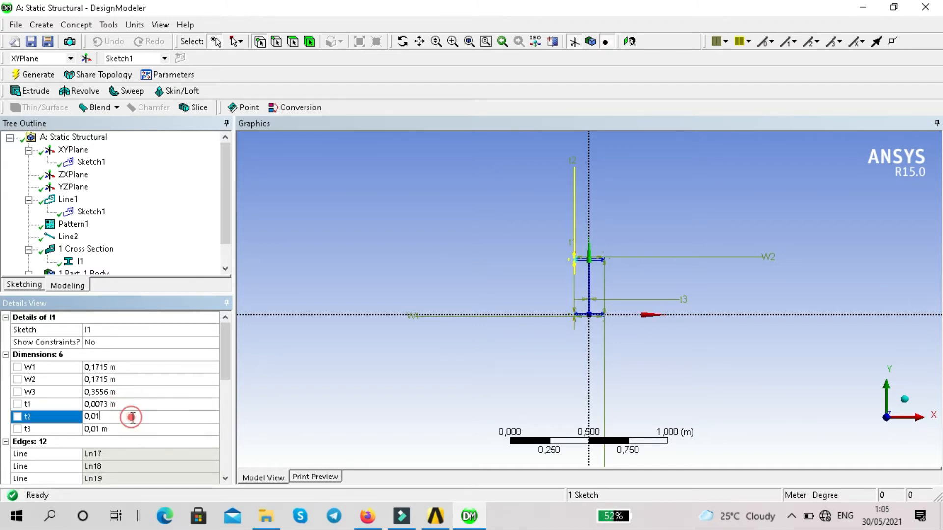
pyautogui.press('BackSpace')
pyautogui.write('073')
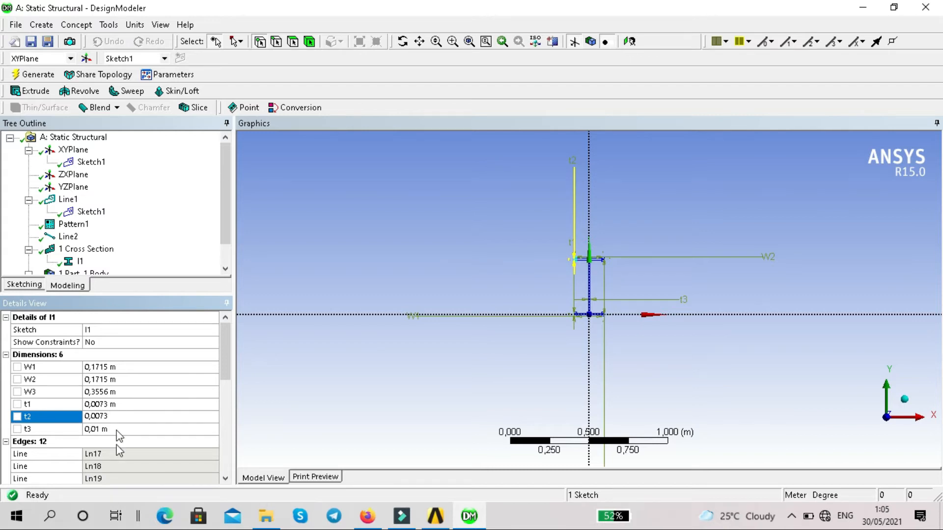
pyautogui.click(117, 428)
pyautogui.write('0,0115')
pyautogui.press('Return')
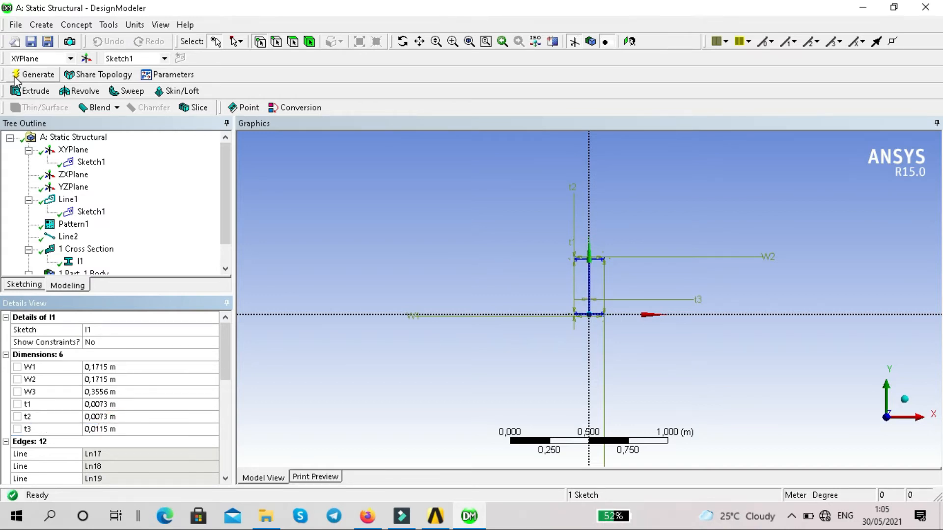
pyautogui.click(17, 76)
# Assign the I1 cross section to the frame's line body.
pyautogui.scroll(-1, 109, 232)
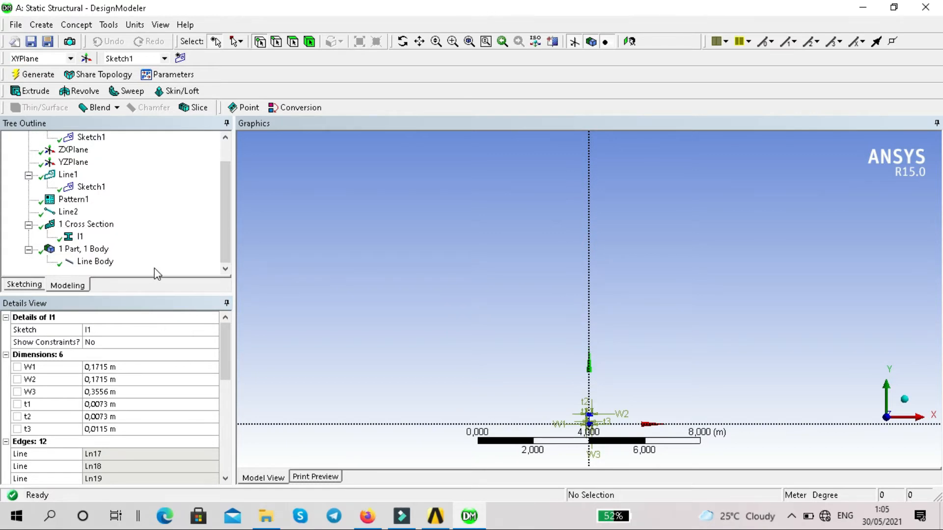
pyautogui.click(101, 263)
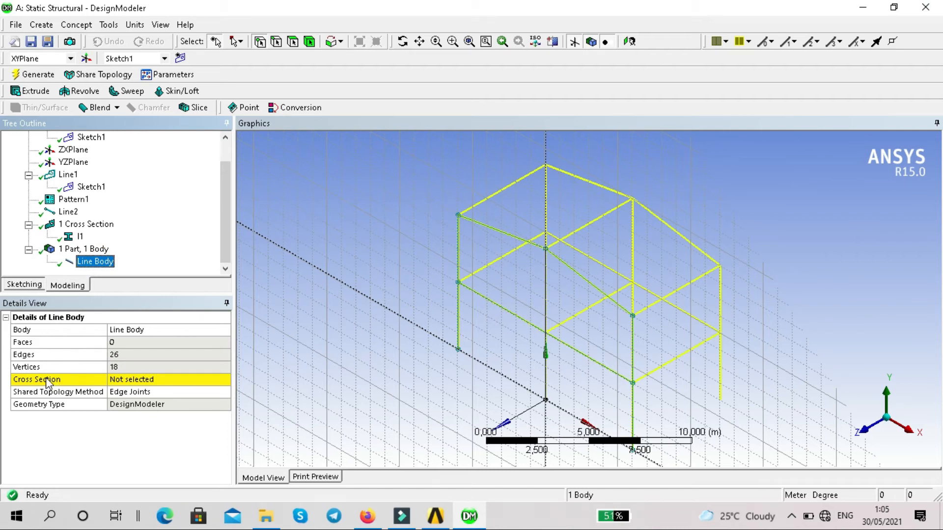
pyautogui.click(207, 379)
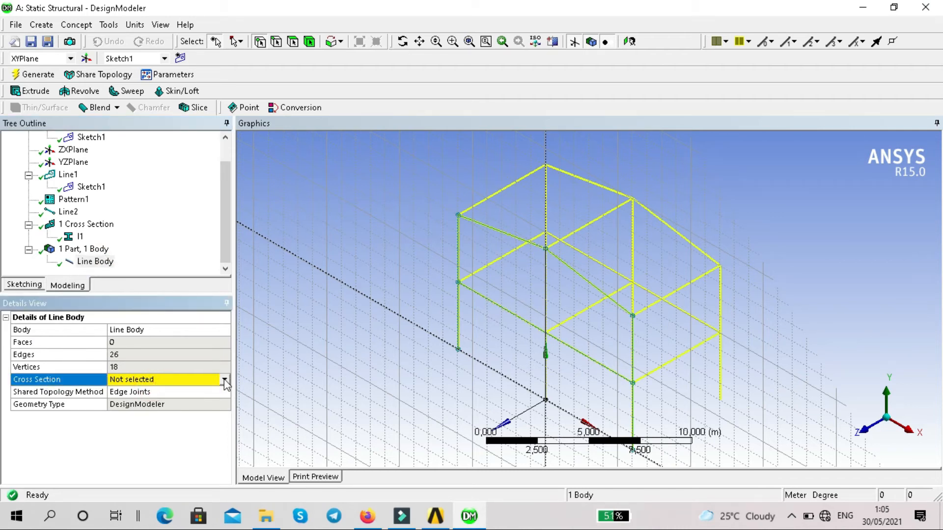
pyautogui.click(224, 379)
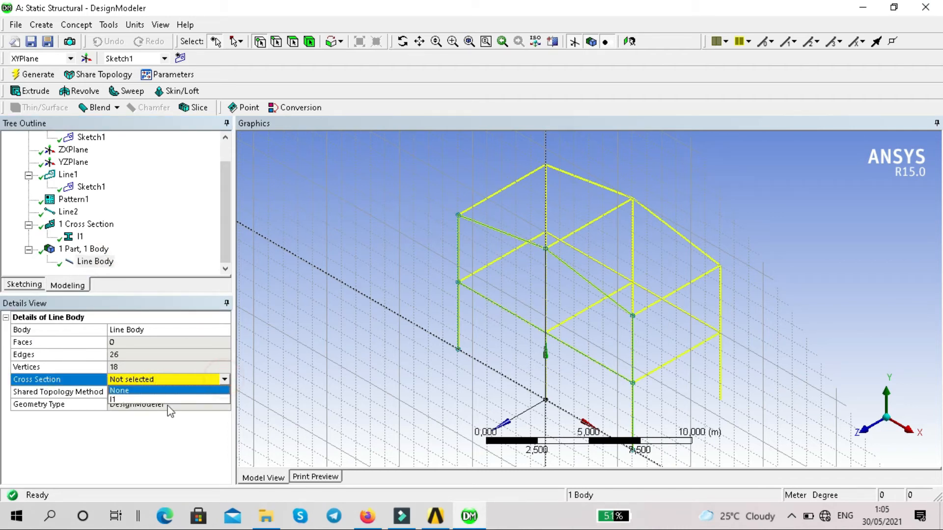
pyautogui.click(142, 400)
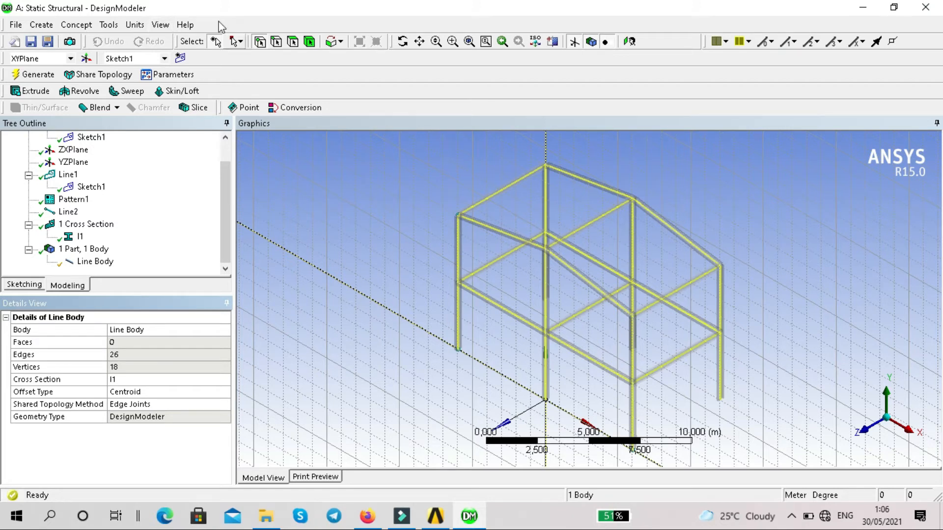
# Turn the Cross Section Solids display off and back on.
pyautogui.click(161, 25)
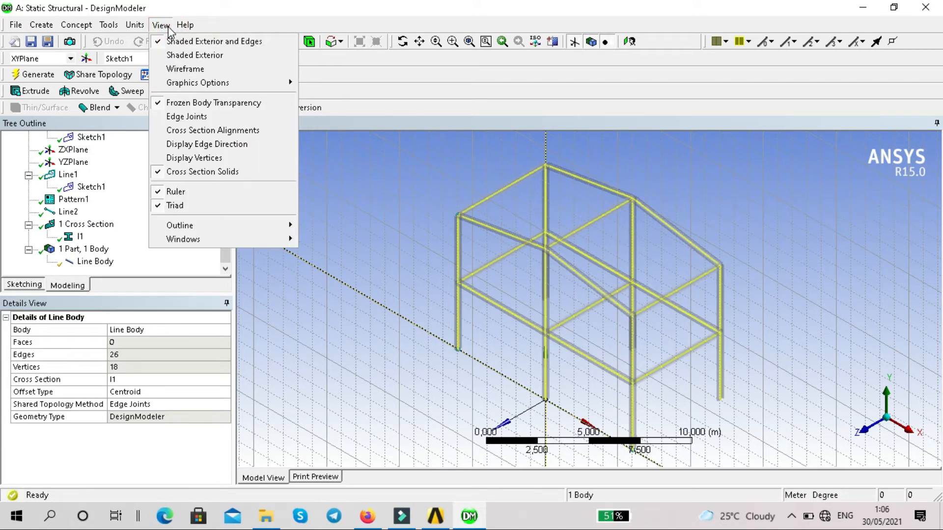
pyautogui.click(191, 173)
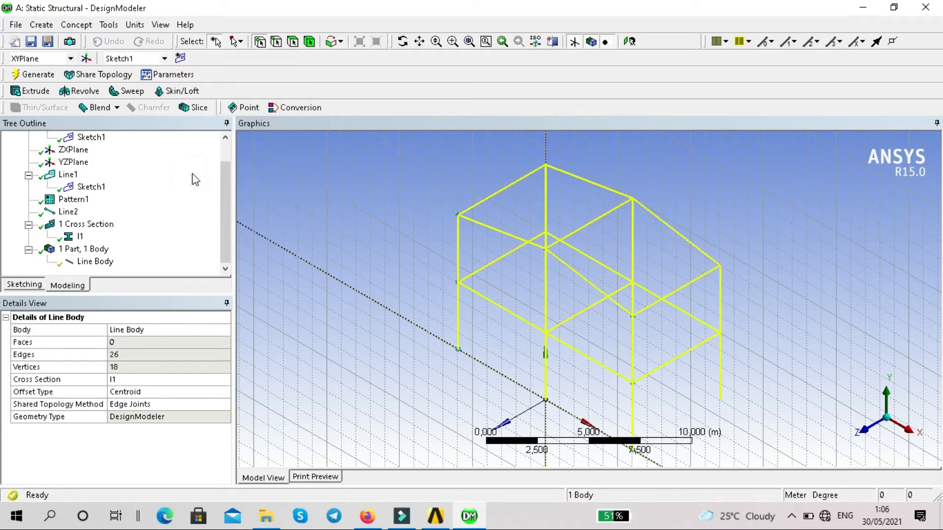
pyautogui.click(166, 25)
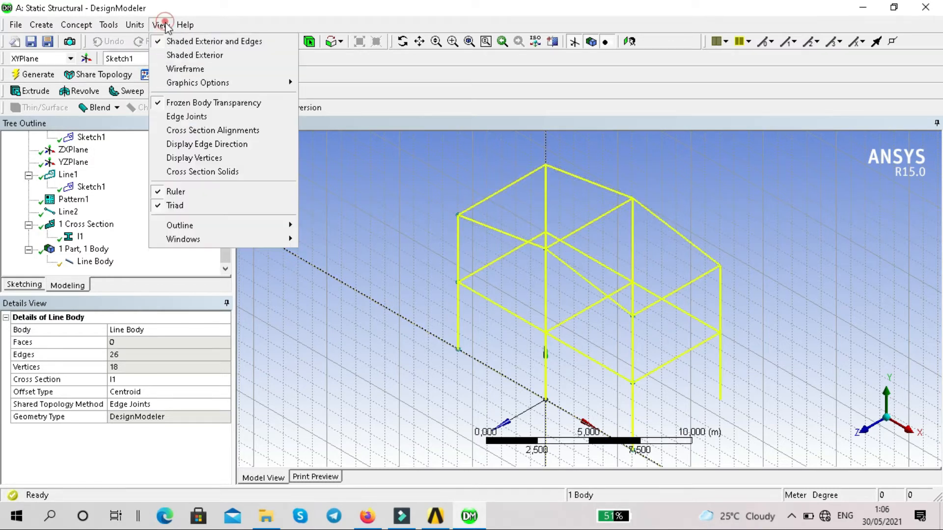
pyautogui.click(211, 173)
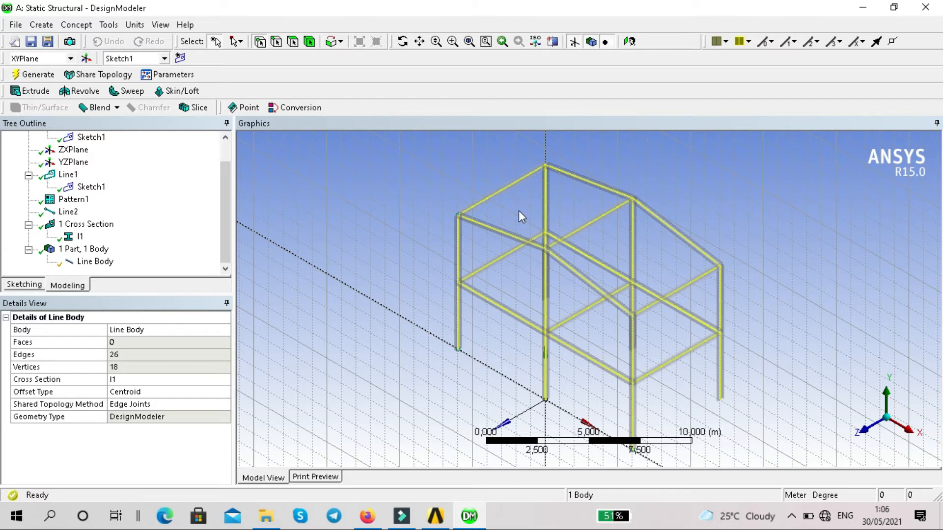
# Rotate the cross section by 90° on the four sloping roof edges and the four first-floor edges parallel to the X axis.
pyautogui.click(277, 42)
pyautogui.click(511, 233)
pyautogui.keyDown('ctrl'); pyautogui.click(611, 190); pyautogui.keyUp('ctrl')
pyautogui.keyDown('ctrl'); pyautogui.click(651, 219); pyautogui.keyUp('ctrl')
pyautogui.keyDown('ctrl'); pyautogui.click(595, 289); pyautogui.keyUp('ctrl')
pyautogui.keyDown('ctrl'); pyautogui.click(601, 265); pyautogui.keyUp('ctrl')
pyautogui.keyDown('ctrl'); pyautogui.click(666, 301); pyautogui.keyUp('ctrl')
pyautogui.keyDown('ctrl'); pyautogui.click(509, 318); pyautogui.keyUp('ctrl')
pyautogui.keyDown('ctrl'); pyautogui.click(571, 345); pyautogui.keyUp('ctrl')
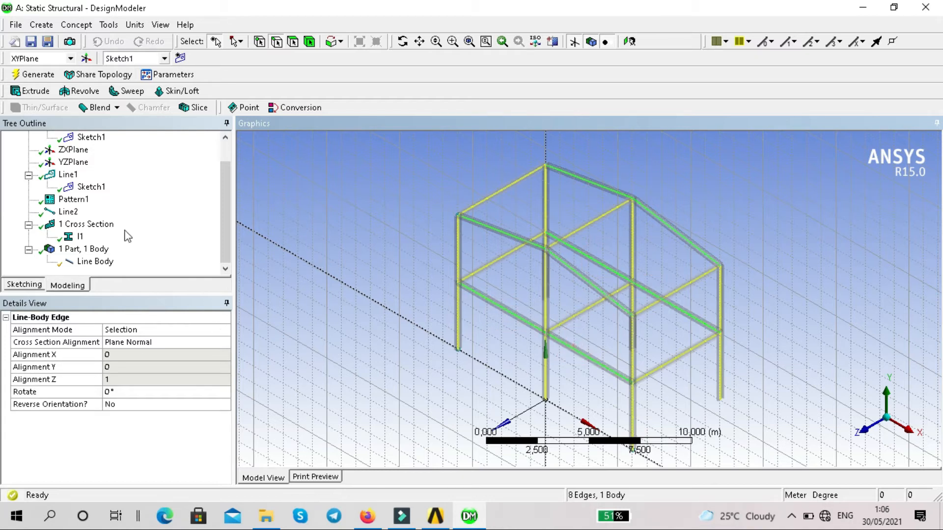
pyautogui.click(113, 393)
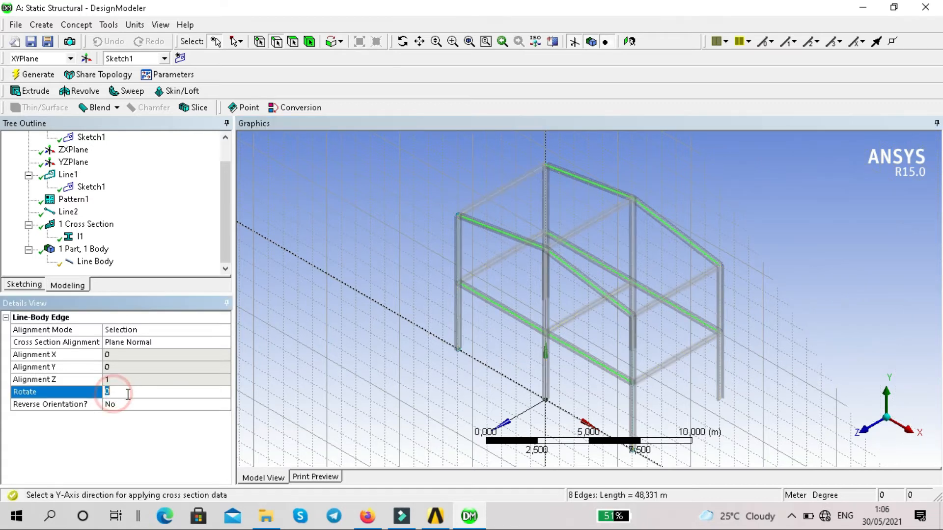
pyautogui.press('BackSpace')
pyautogui.write('90')
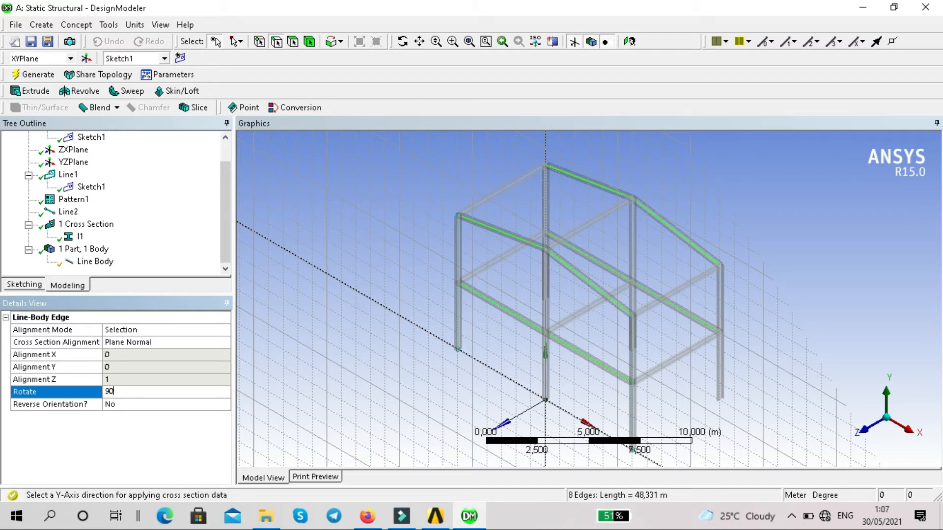
pyautogui.press('Return')
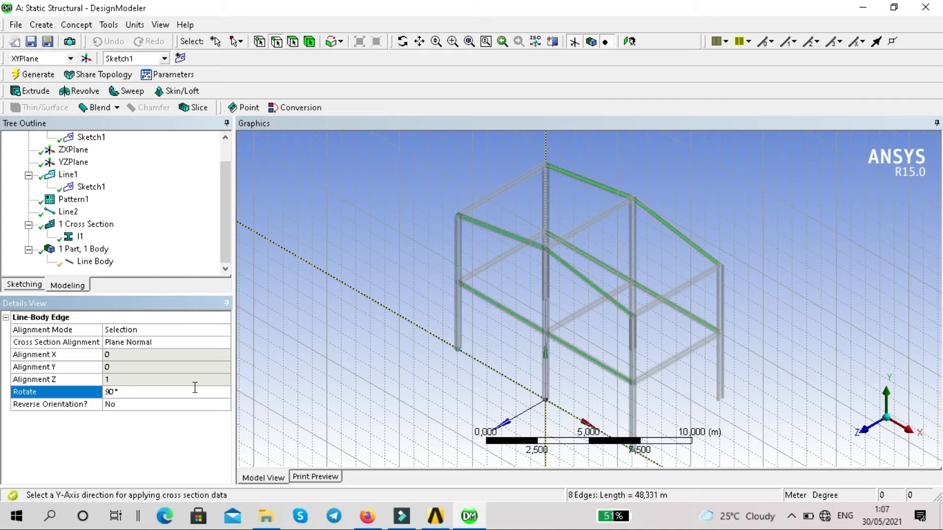
# Switch to Workbench, open the Static Structural model in Mechanical and view the line body's details.
pyautogui.click(436, 518)
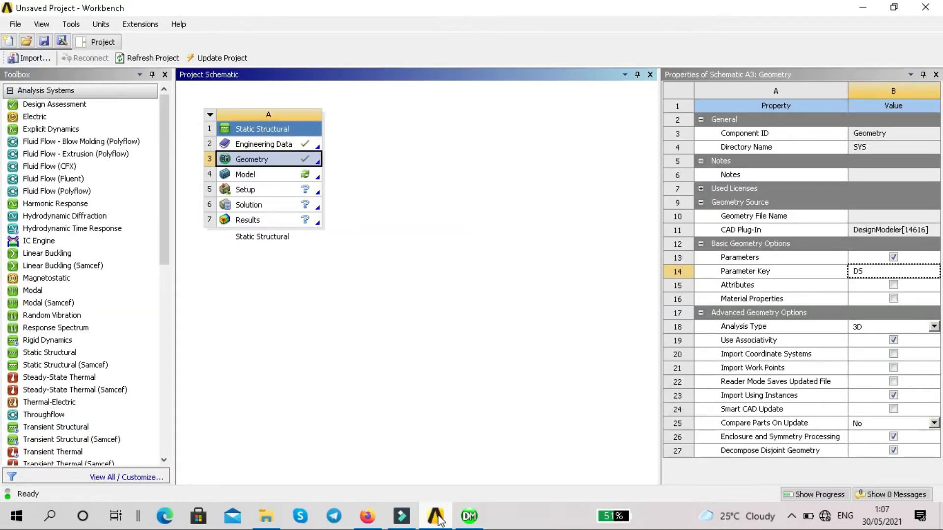
pyautogui.click(256, 176)
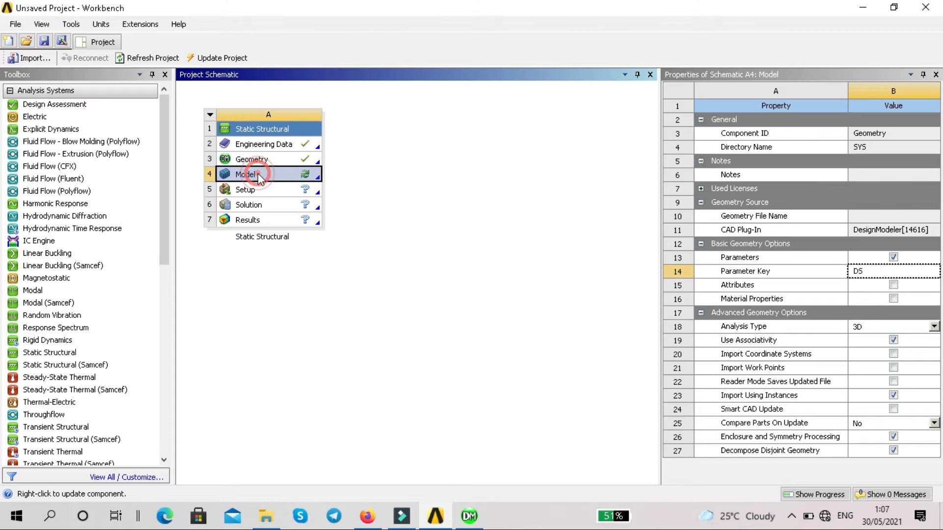
pyautogui.doubleClick(256, 176)
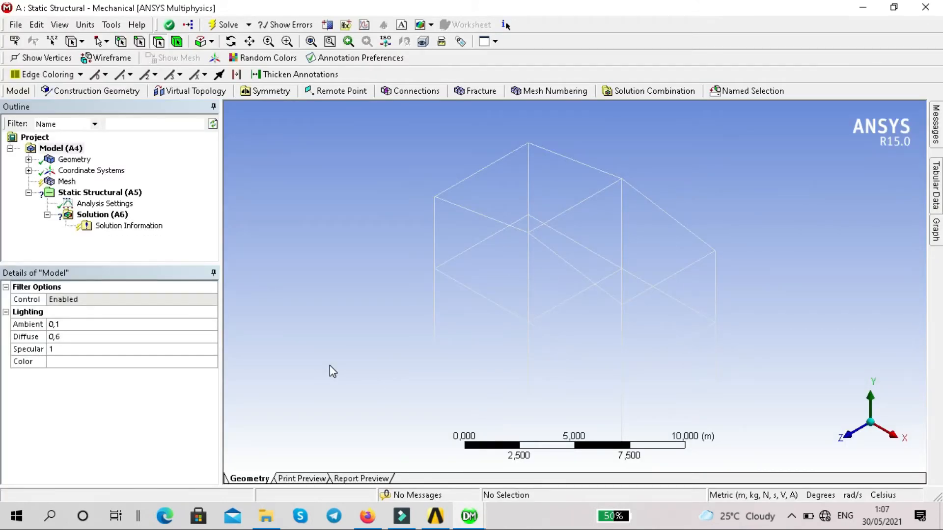
pyautogui.click(29, 159)
pyautogui.click(93, 171)
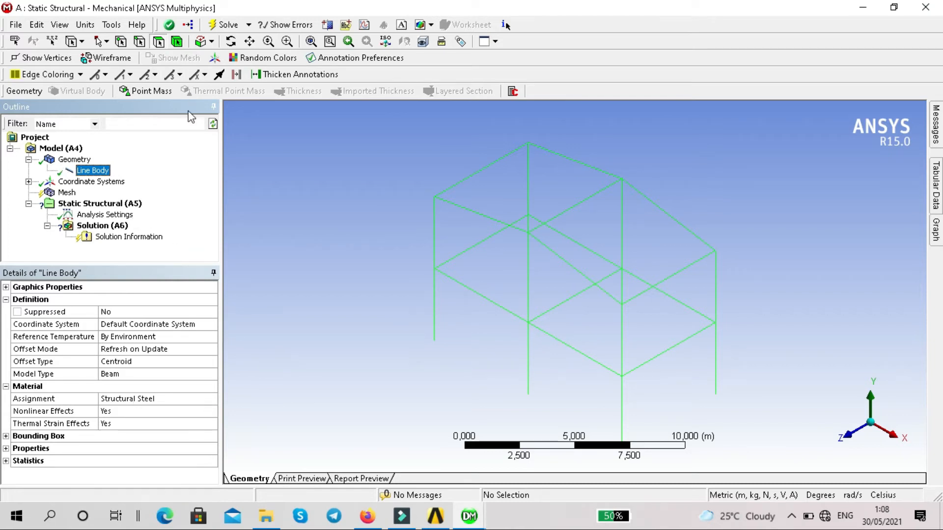
# Set the mesh element size to 0.2 m and generate the mesh.
pyautogui.click(66, 192)
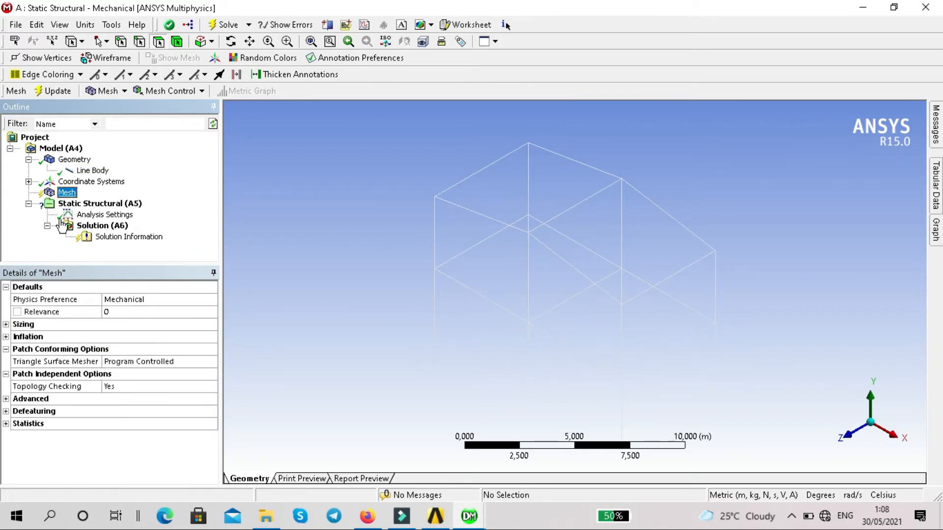
pyautogui.click(6, 324)
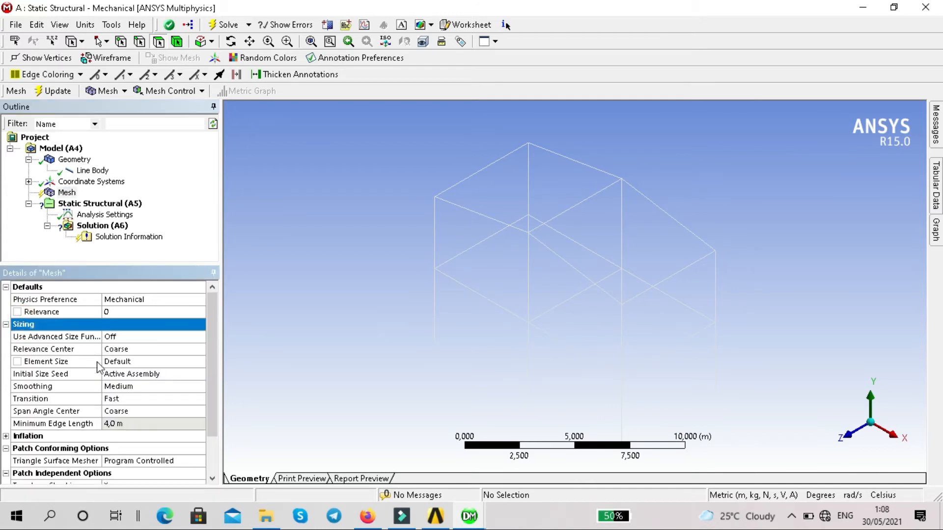
pyautogui.click(127, 363)
pyautogui.click(128, 364)
pyautogui.click(128, 363)
pyautogui.write(',2')
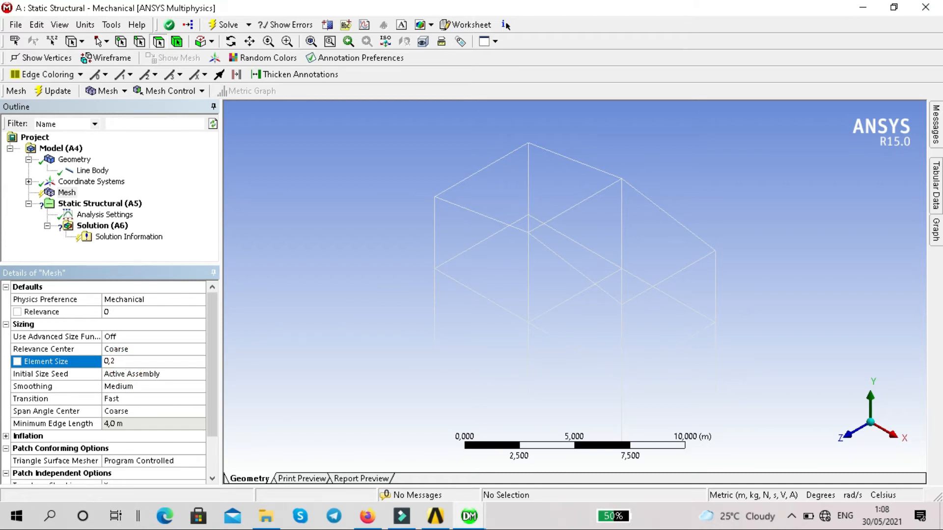
pyautogui.press('Return')
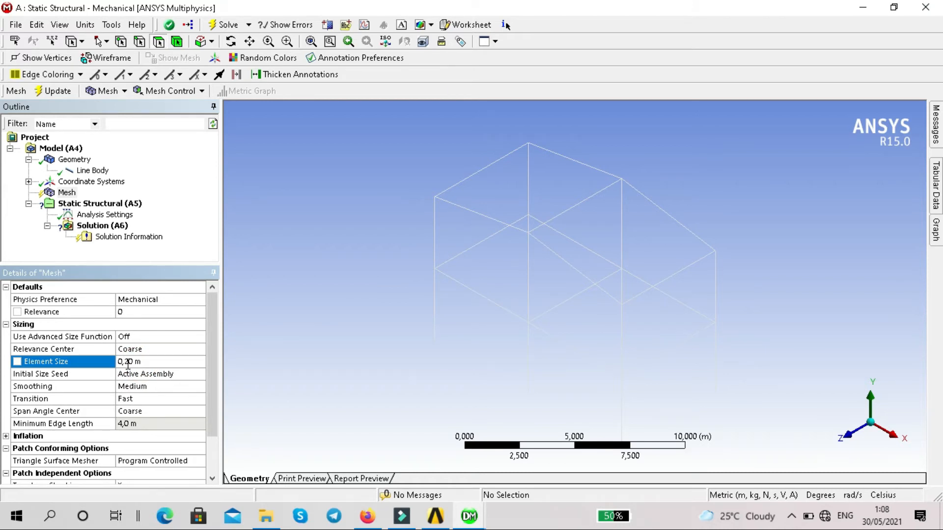
pyautogui.rightClick(73, 193)
pyautogui.click(129, 239)
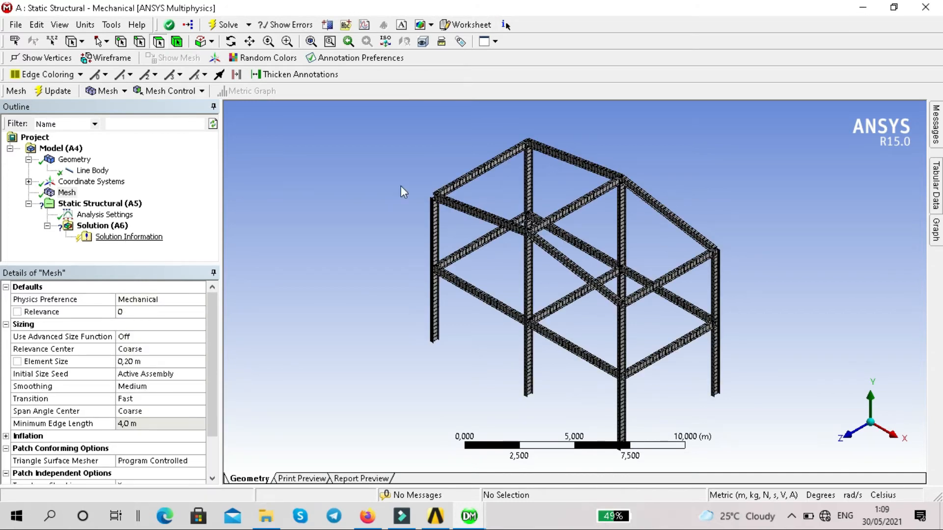
# Inspect the meshed frame and hide the ruler in the graphics view.
pyautogui.scroll(2, 552, 152)
pyautogui.scroll(-2, 550, 154)
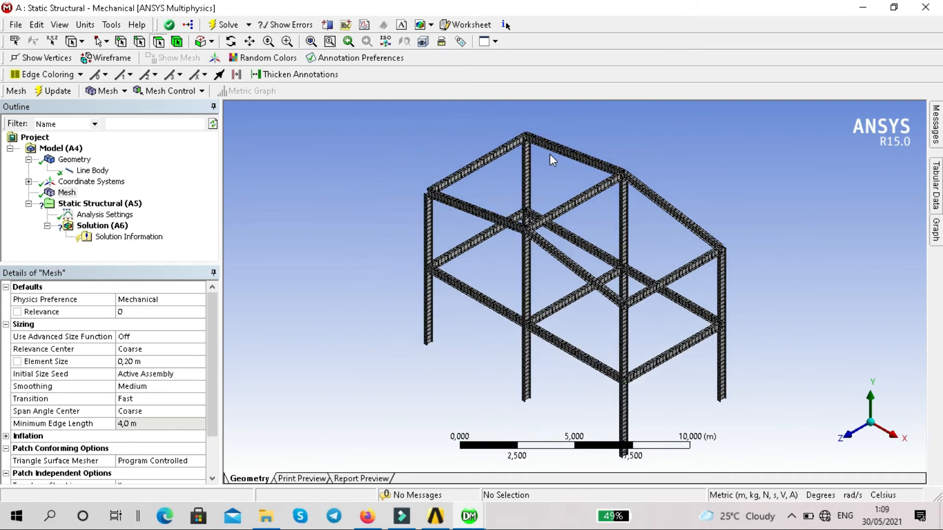
pyautogui.click(78, 25)
pyautogui.moveTo(67, 33)
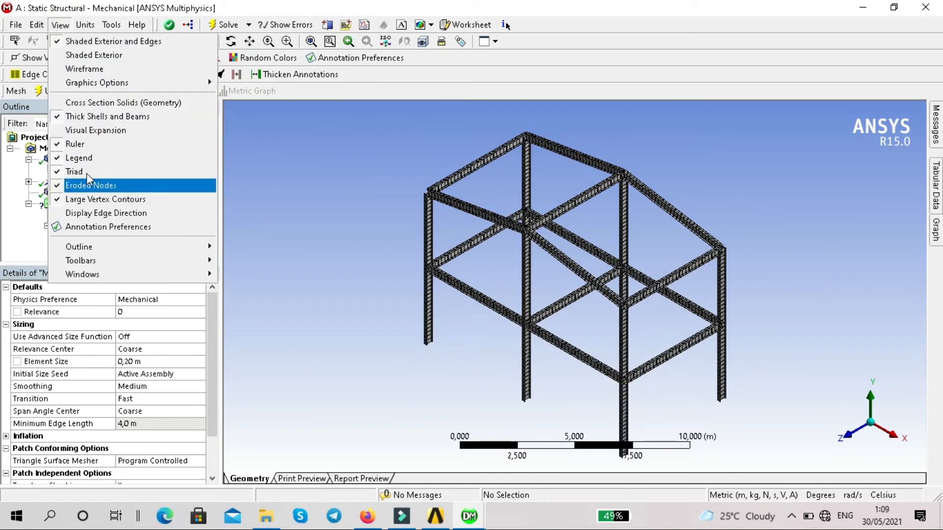
pyautogui.click(79, 145)
pyautogui.scroll(3, 499, 197)
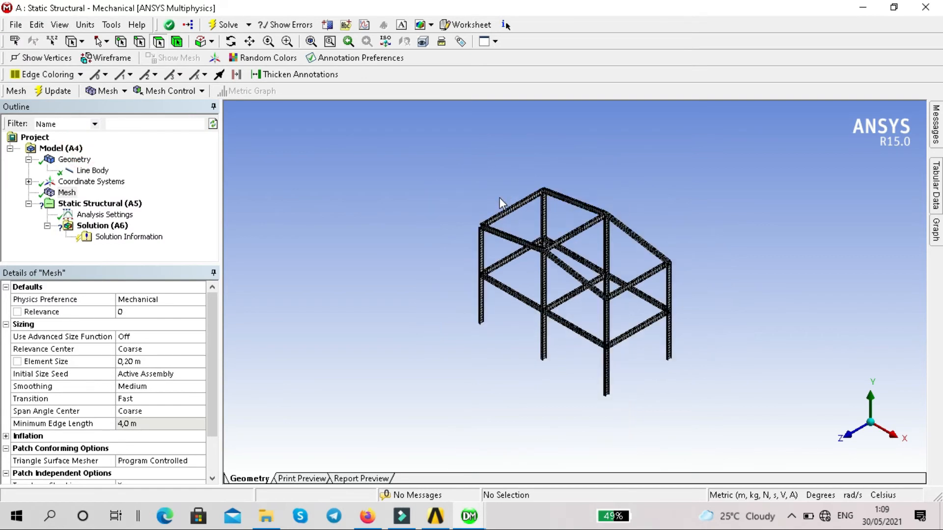
pyautogui.scroll(-2, 410, 158)
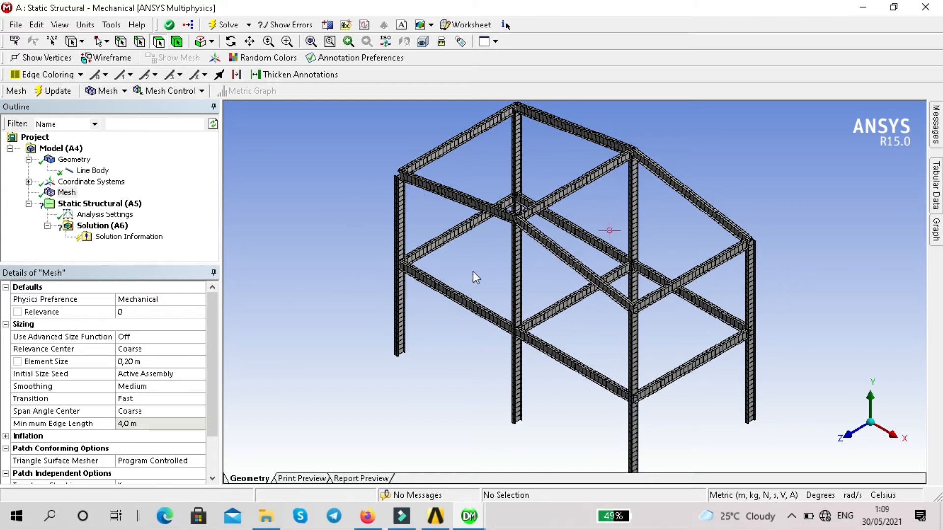
# Insert a Fixed Support in the Static Structural analysis.
pyautogui.click(88, 204)
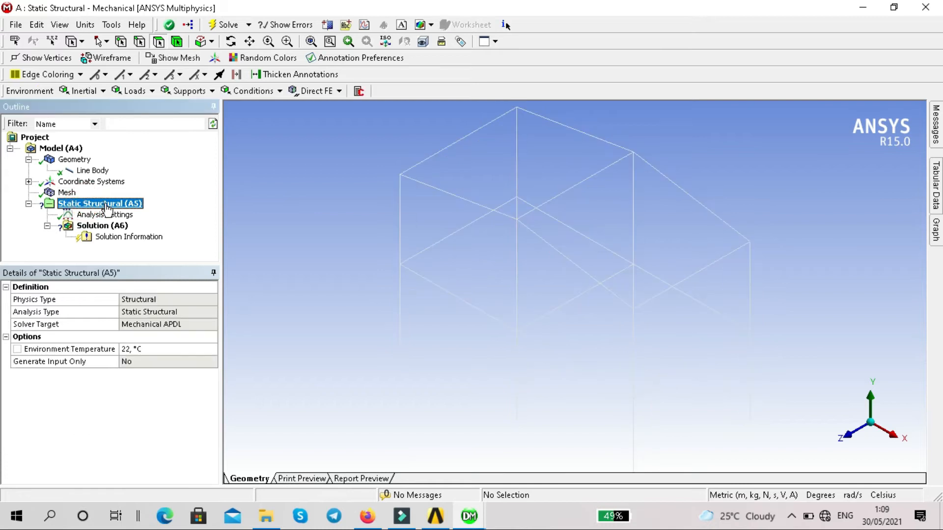
pyautogui.rightClick(107, 207)
pyautogui.moveTo(160, 211)
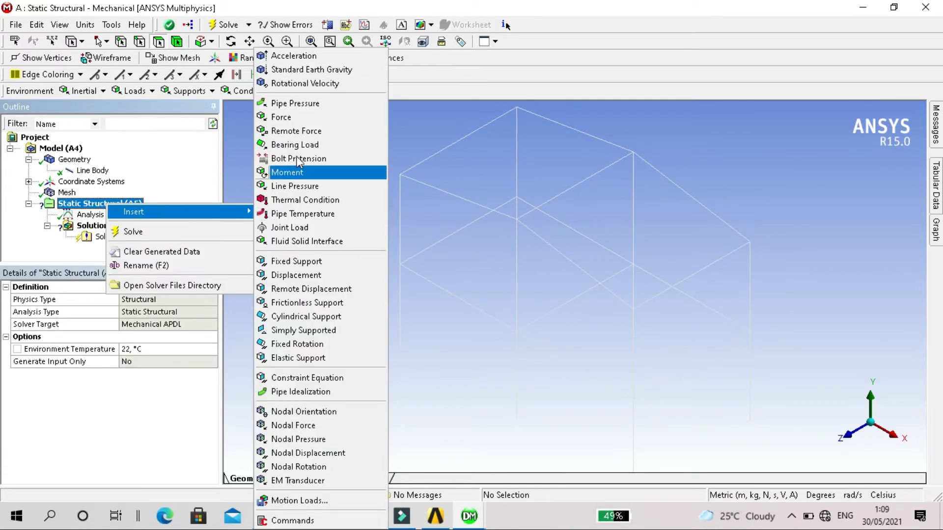
pyautogui.click(313, 257)
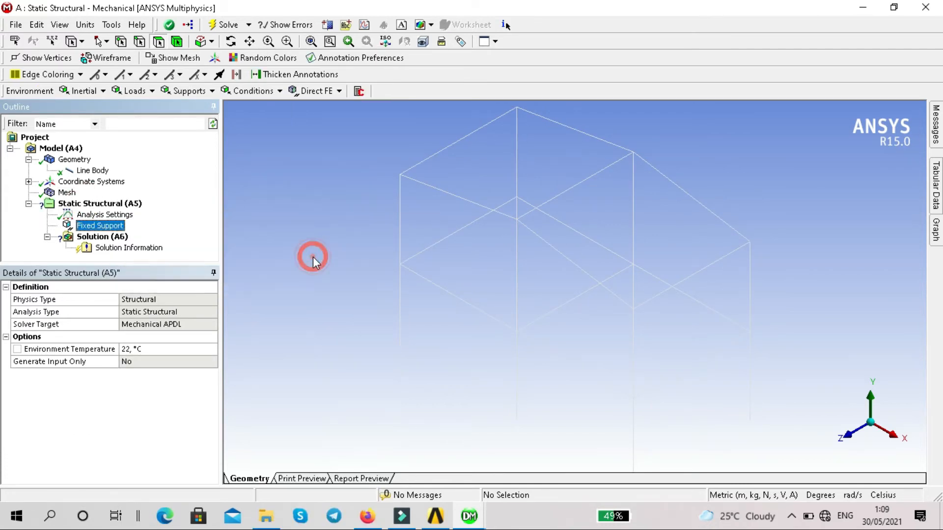
# Scope the Fixed Support to the six vertices at the column bases of the frame.
pyautogui.click(121, 41)
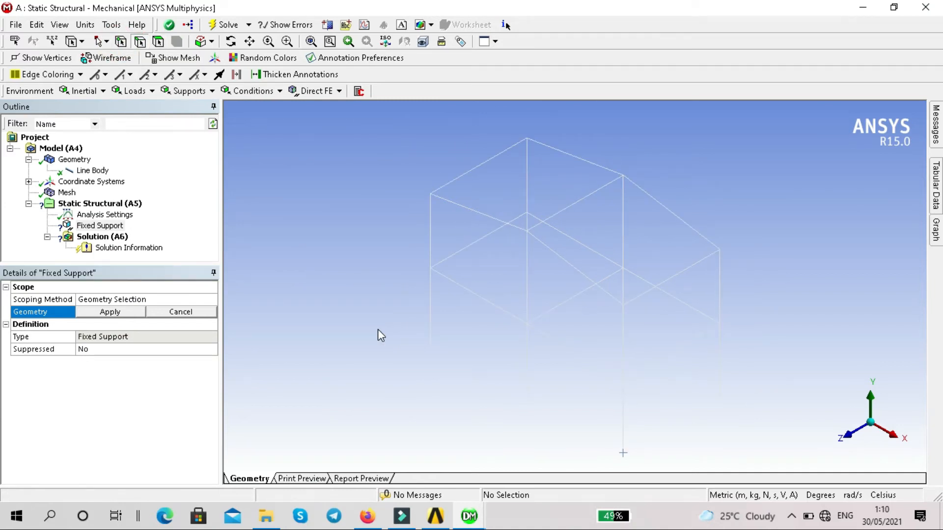
pyautogui.click(231, 41)
pyautogui.moveTo(518, 220); pyautogui.dragTo(511, 248)
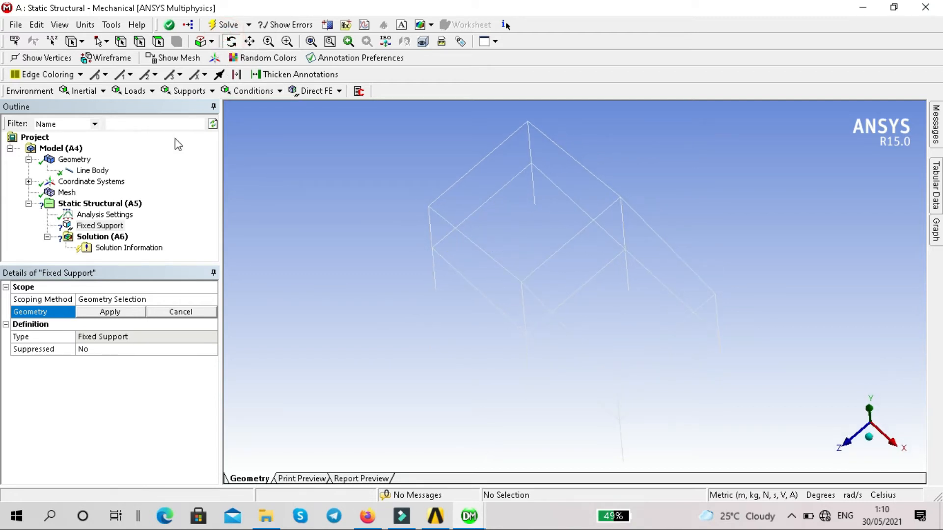
pyautogui.click(121, 41)
pyautogui.click(436, 290)
pyautogui.keyDown('ctrl'); pyautogui.click(534, 204); pyautogui.keyUp('ctrl')
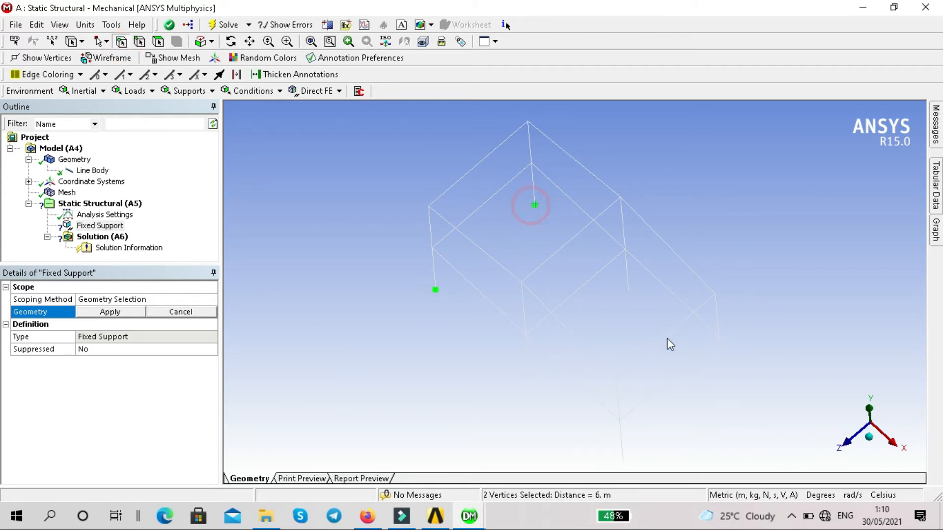
pyautogui.keyDown('ctrl'); pyautogui.click(630, 292); pyautogui.keyUp('ctrl')
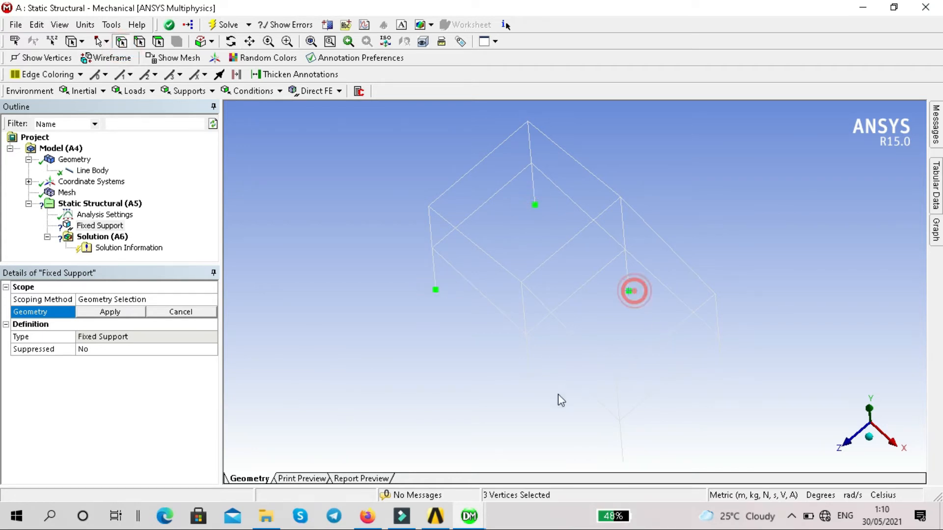
pyautogui.keyDown('ctrl'); pyautogui.click(529, 376); pyautogui.keyUp('ctrl')
pyautogui.keyDown('ctrl'); pyautogui.click(624, 462); pyautogui.keyUp('ctrl')
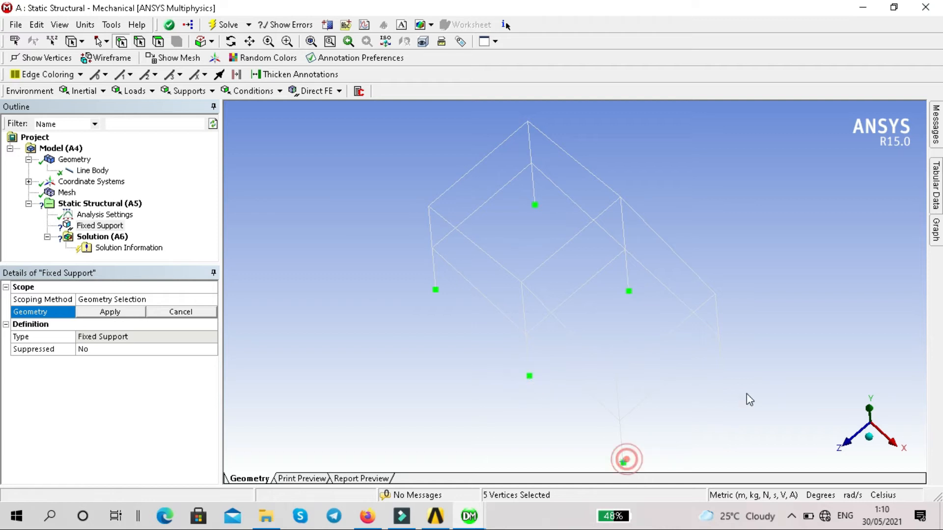
pyautogui.keyDown('ctrl'); pyautogui.click(722, 377); pyautogui.keyUp('ctrl')
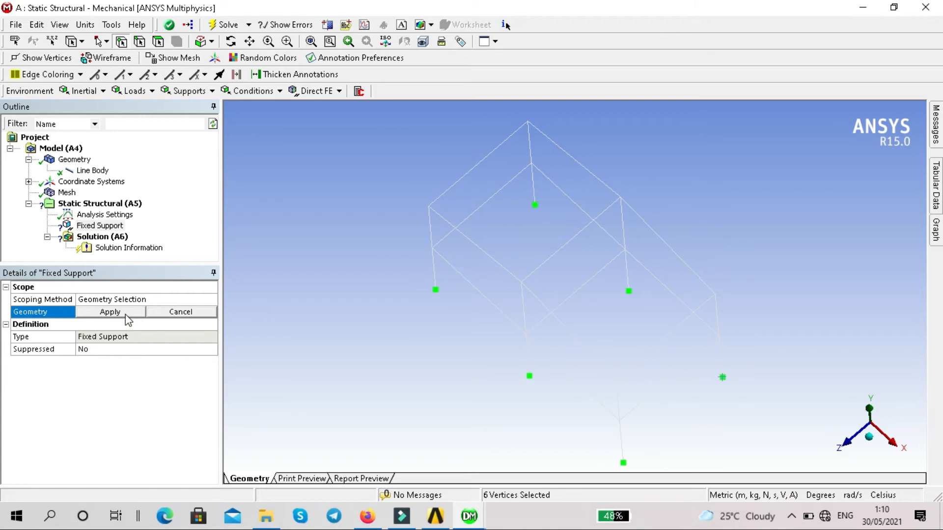
pyautogui.click(110, 312)
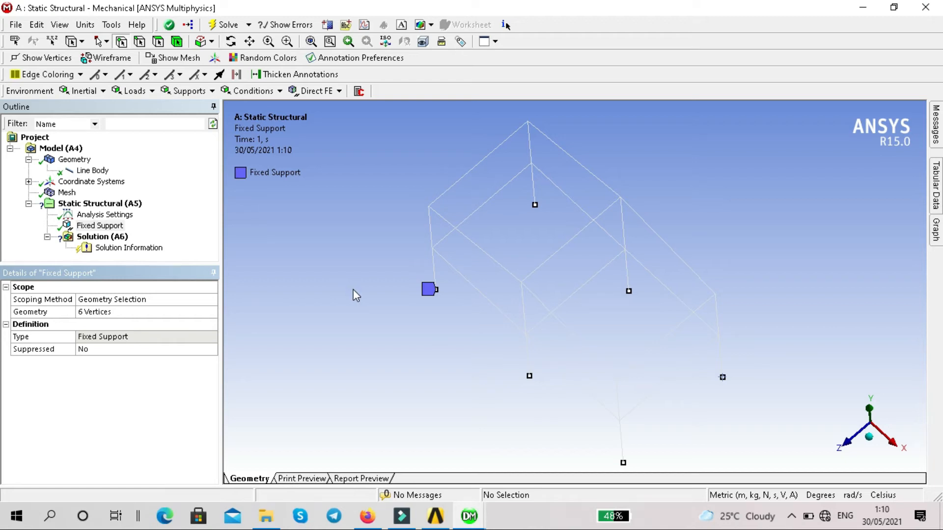
# Insert a Line Pressure and scope it to the first-floor beam on the +Z side, in the bay at the −X end.
pyautogui.click(868, 443)
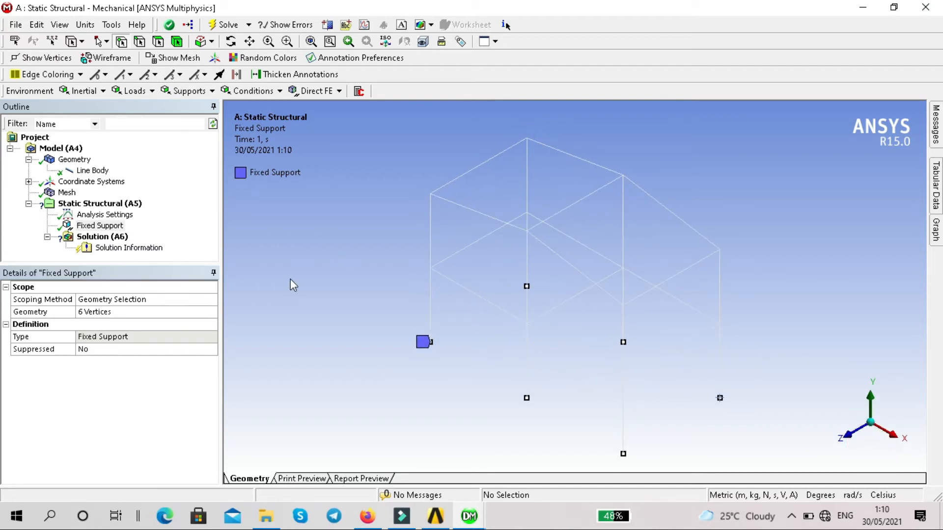
pyautogui.click(121, 206)
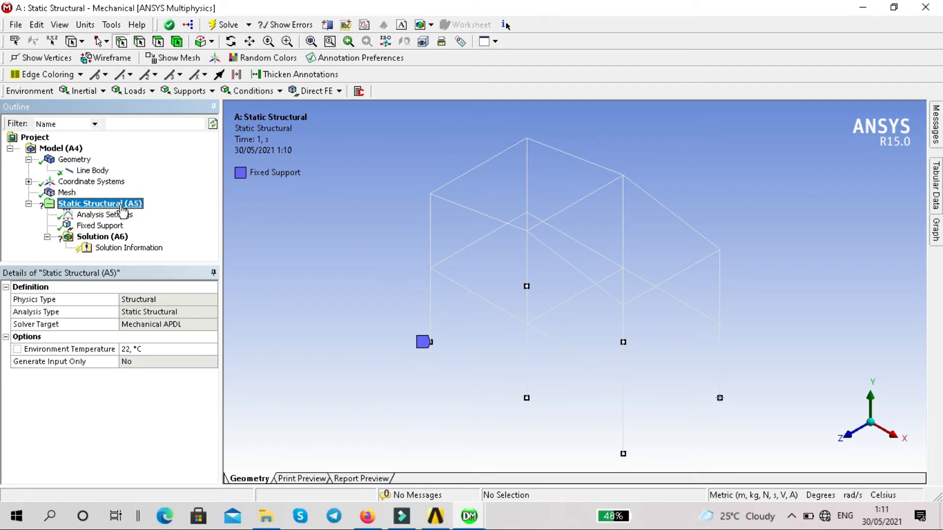
pyautogui.rightClick(123, 209)
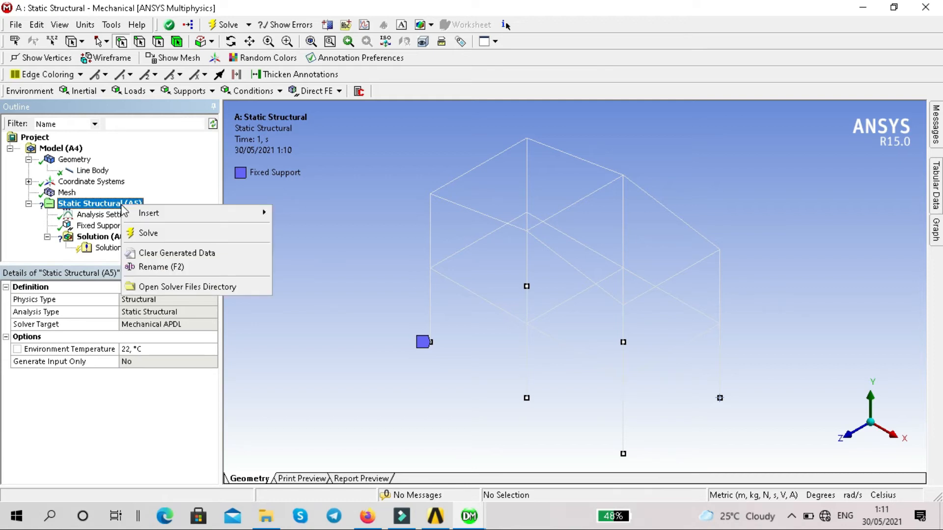
pyautogui.moveTo(138, 214)
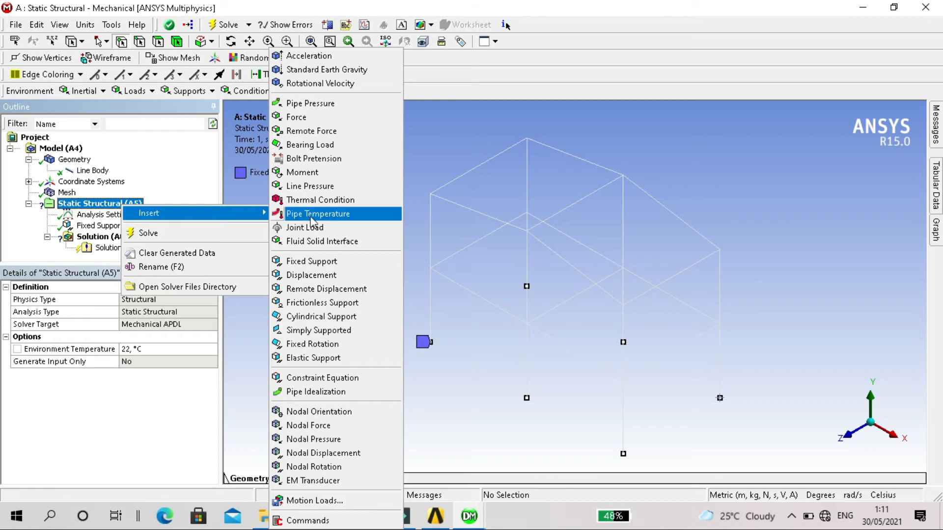
pyautogui.click(339, 189)
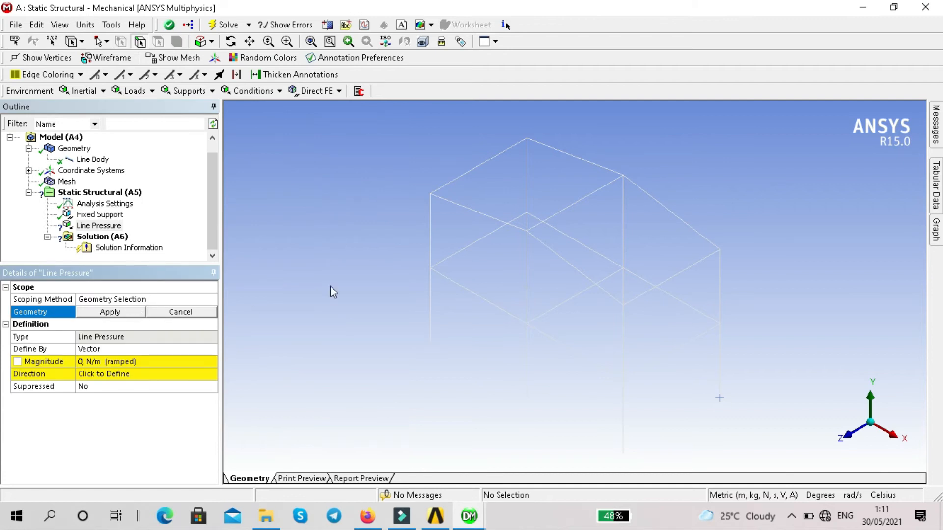
pyautogui.click(487, 299)
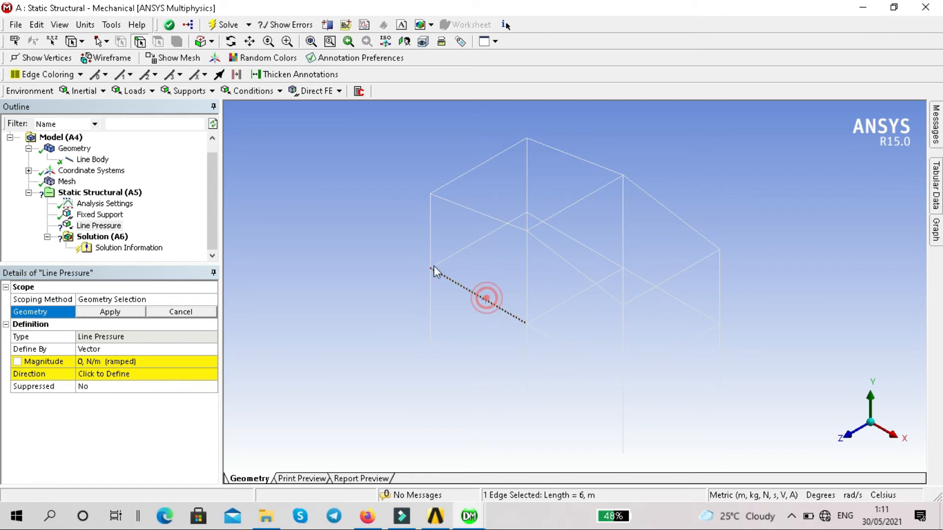
pyautogui.click(133, 313)
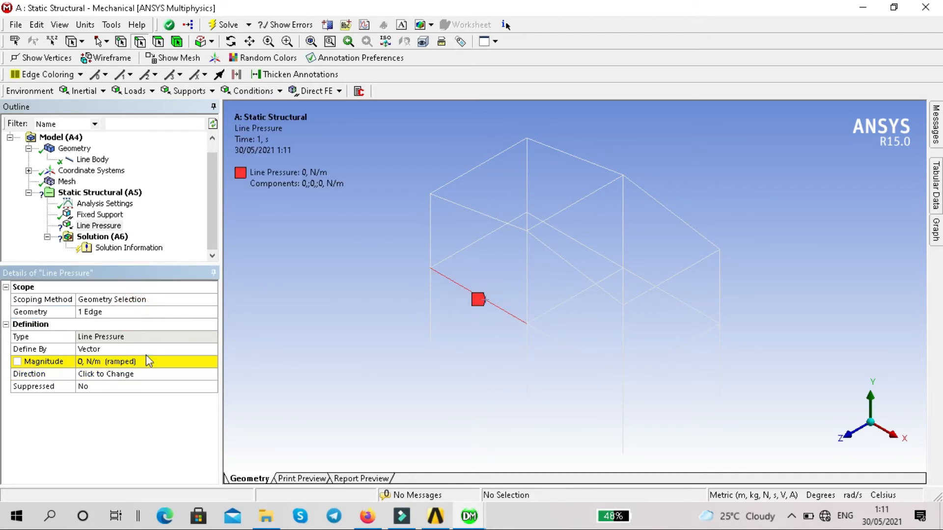
# Define the first line pressure by components with a Y component of -50000 N/m.
pyautogui.click(196, 348)
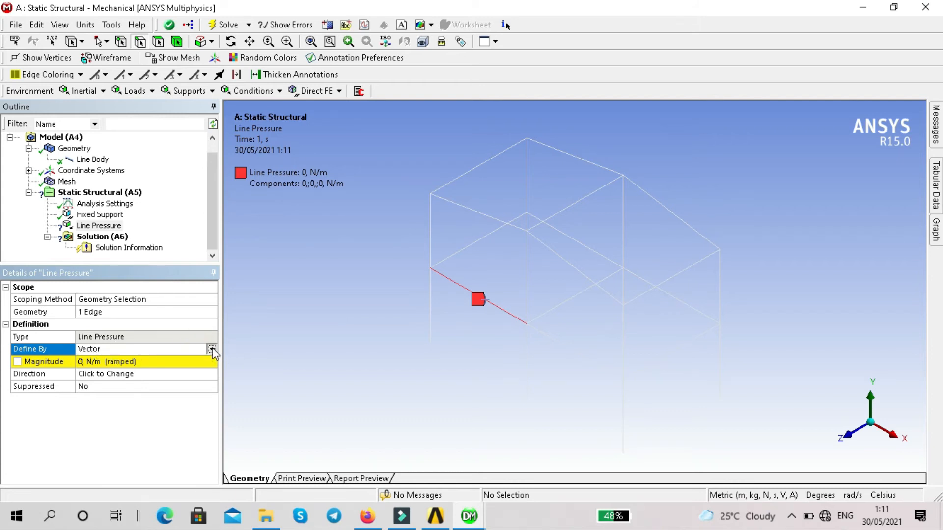
pyautogui.click(211, 349)
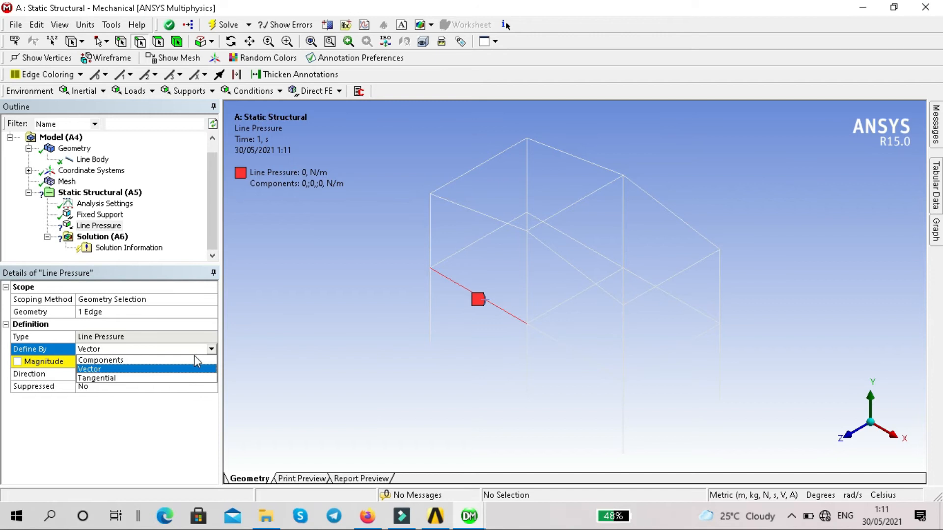
pyautogui.click(195, 360)
pyautogui.click(152, 385)
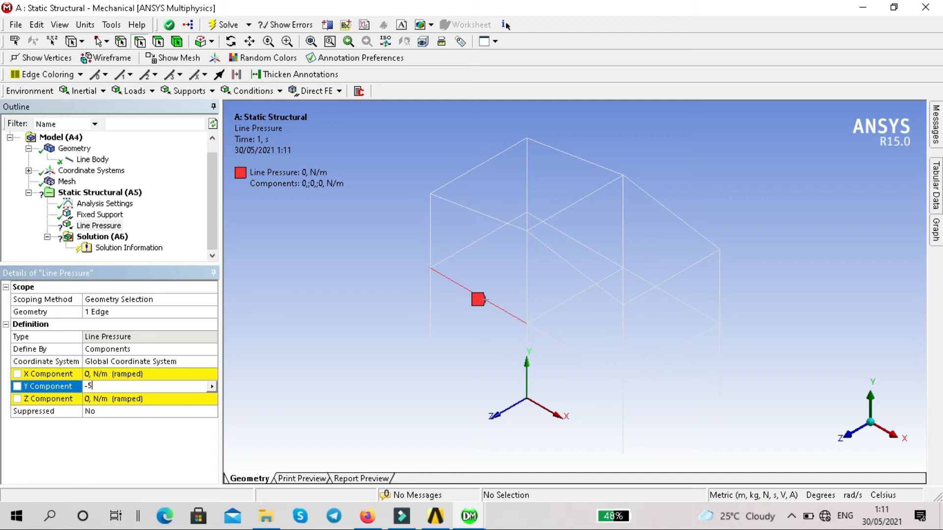
pyautogui.write('-50000')
pyautogui.press('Return')
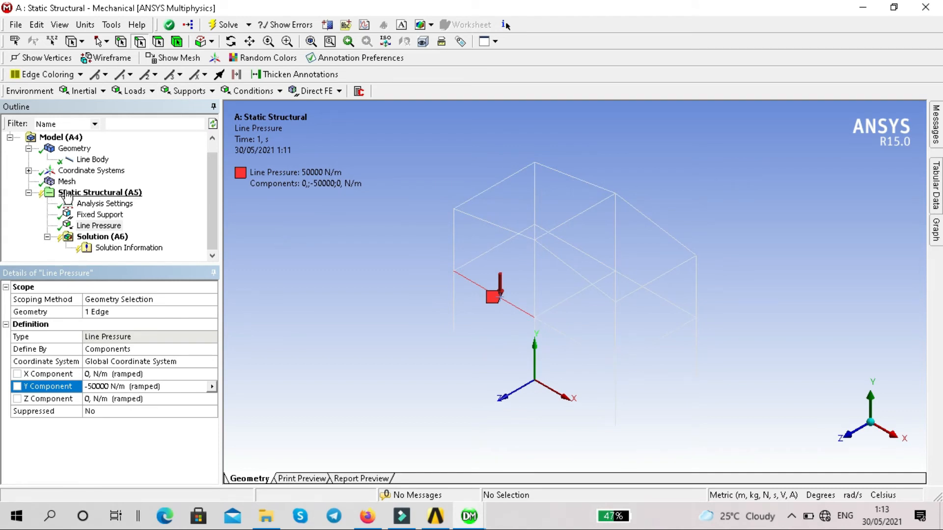
# Insert a second Line Pressure on the adjoining +Z side first-floor beam, in the bay at the +X end.
pyautogui.rightClick(94, 196)
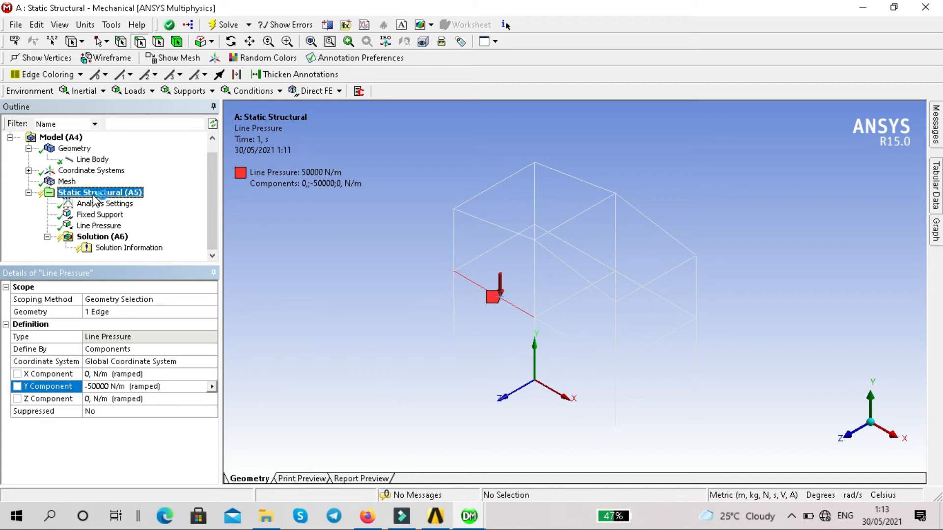
pyautogui.moveTo(150, 209)
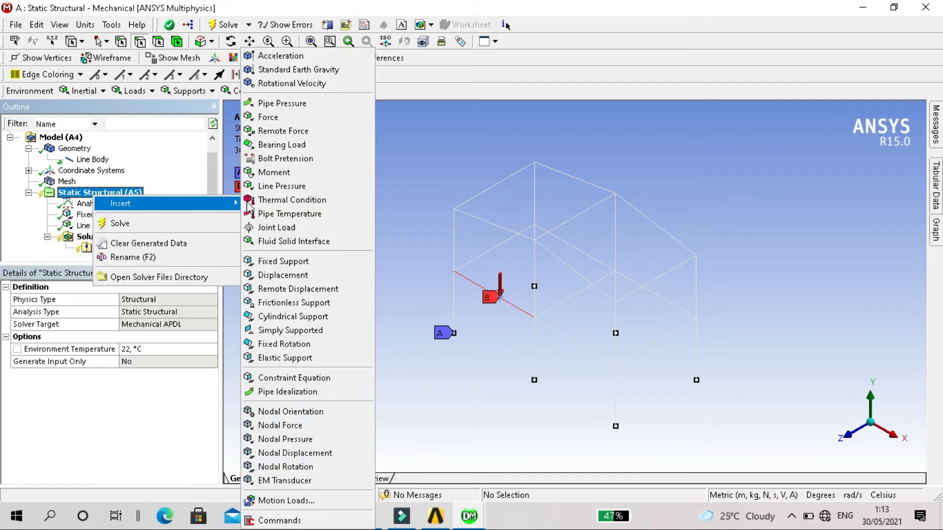
pyautogui.click(294, 186)
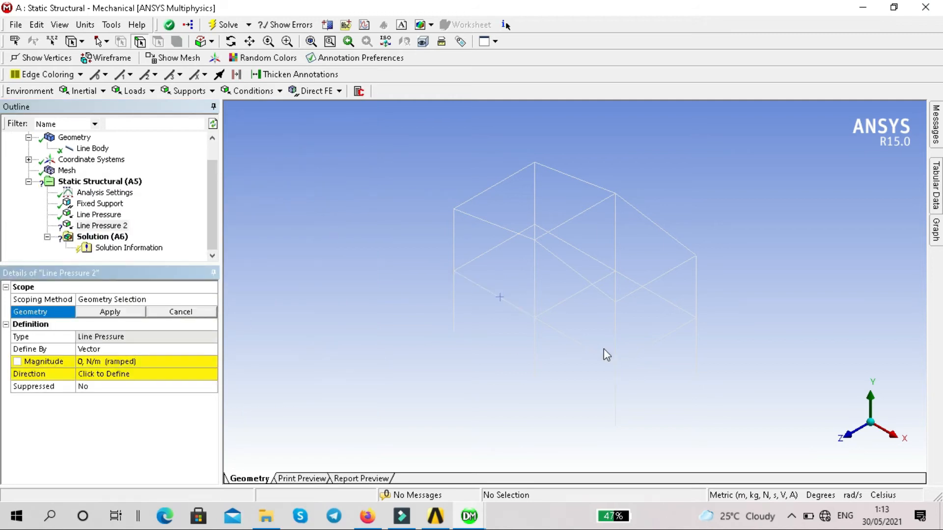
pyautogui.click(573, 341)
pyautogui.click(94, 313)
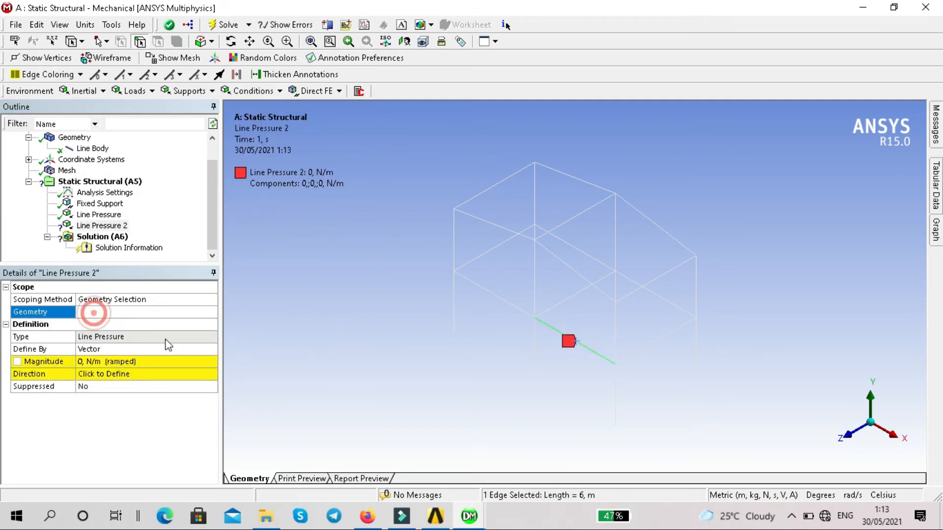
# Define the second line pressure by components with a Y component of -50000 N/m.
pyautogui.click(164, 349)
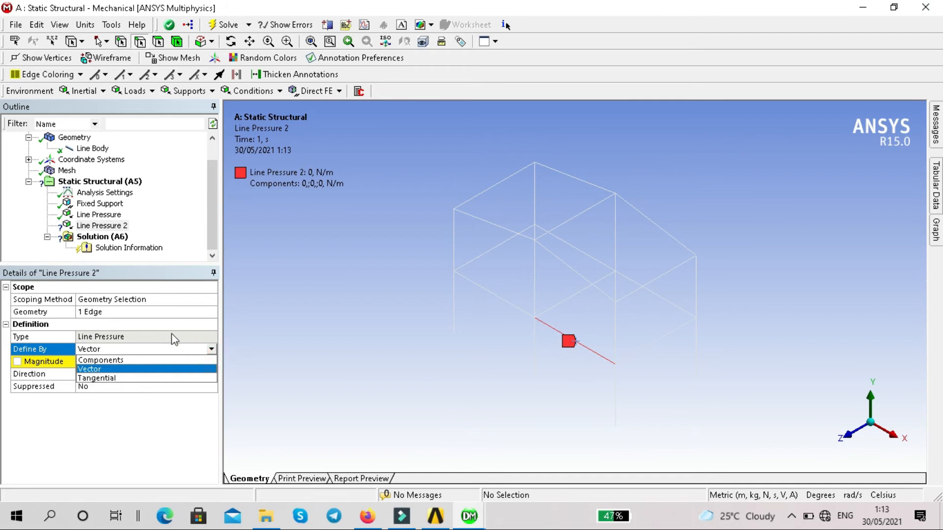
pyautogui.click(162, 360)
pyautogui.click(174, 386)
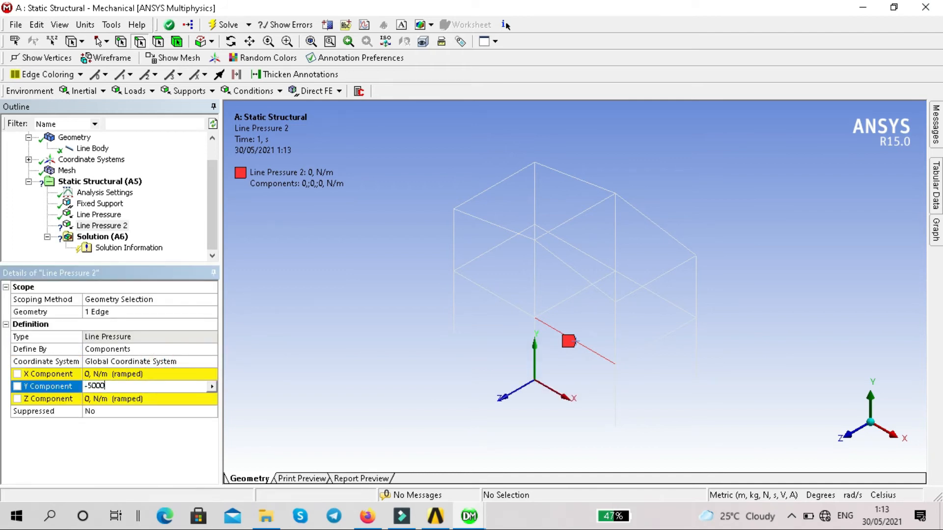
pyautogui.press('Return')
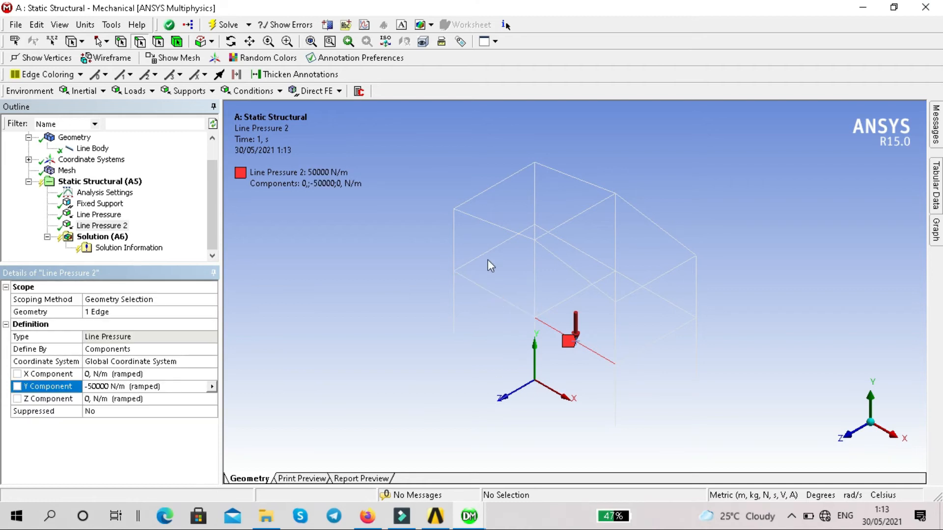
# Insert a third Line Pressure on the first-floor beam running along Z at the frame's −X end.
pyautogui.click(494, 250)
pyautogui.click(99, 182)
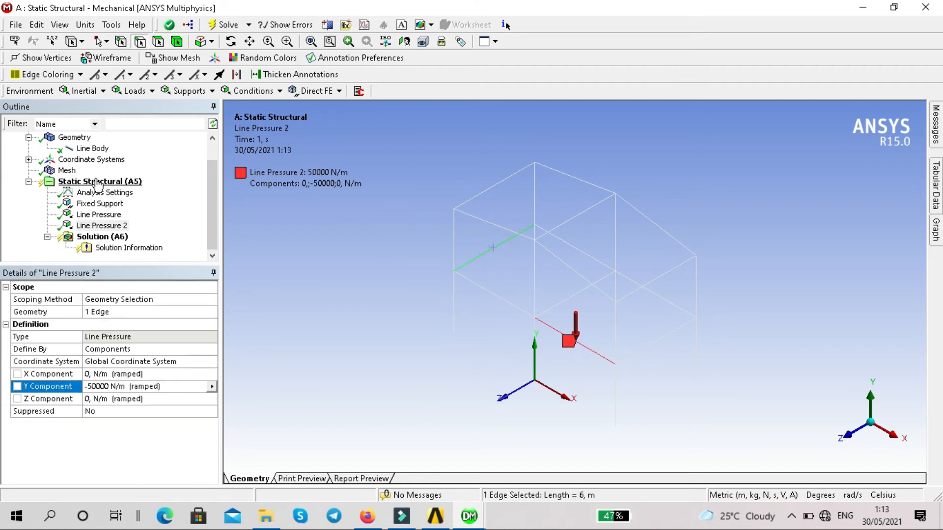
pyautogui.rightClick(98, 183)
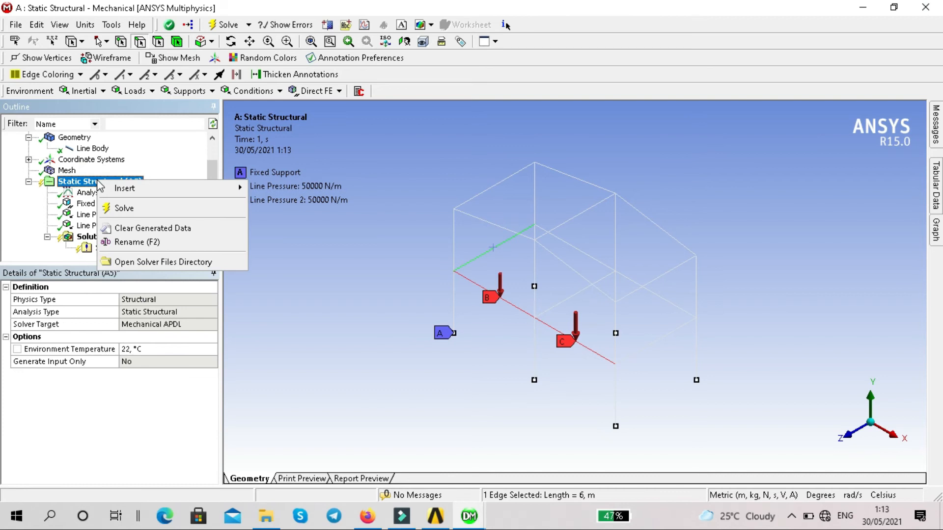
pyautogui.moveTo(123, 190)
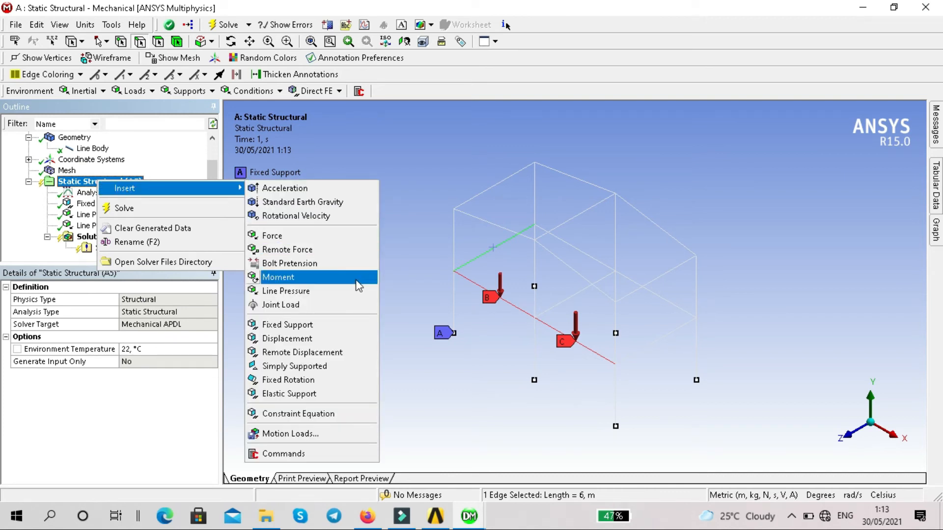
pyautogui.click(324, 291)
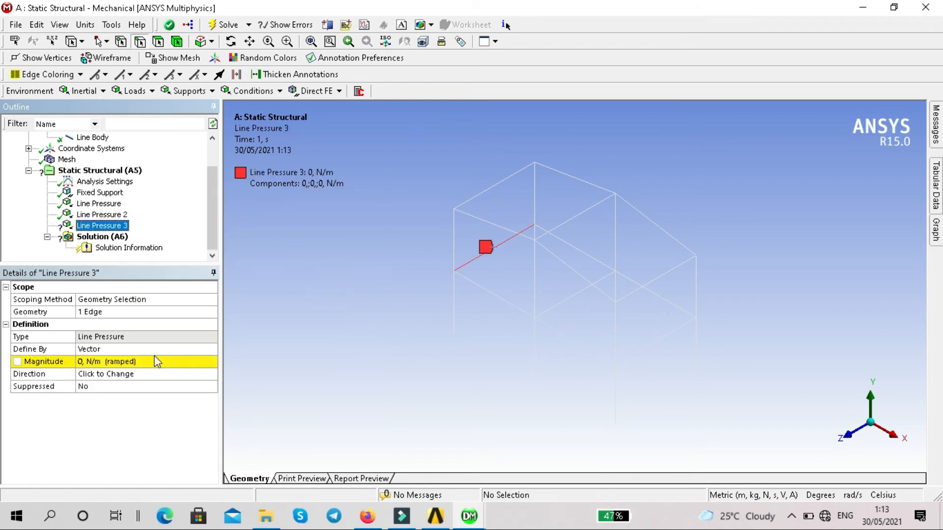
# Define the third line pressure by components with a Y component of -50000 N/m.
pyautogui.click(151, 348)
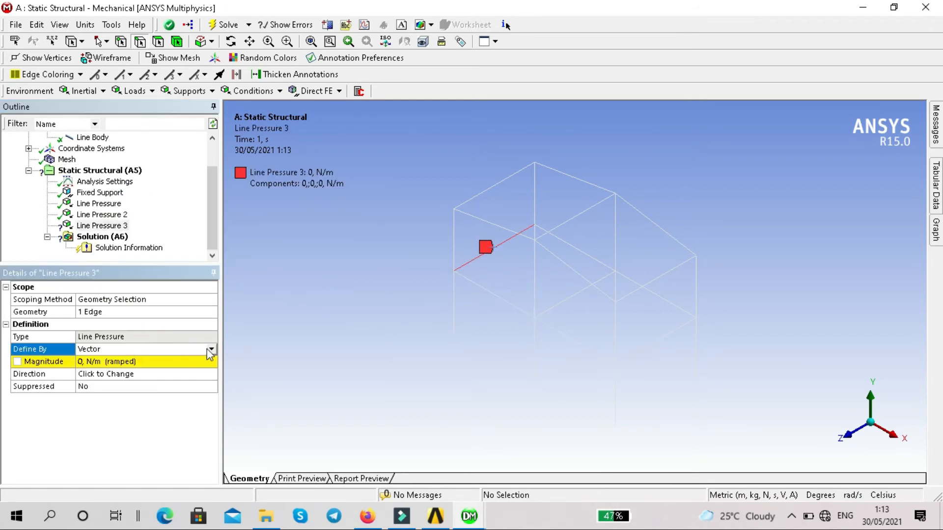
pyautogui.click(210, 349)
pyautogui.click(189, 362)
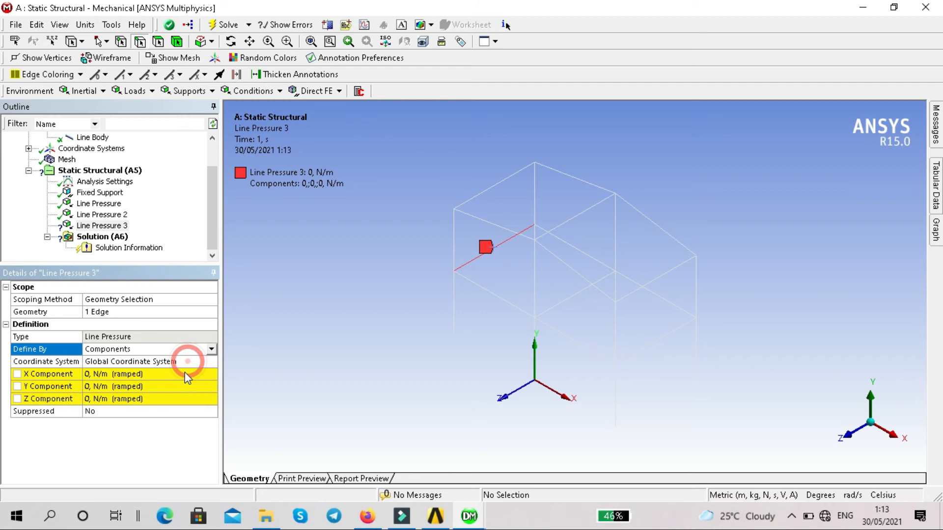
pyautogui.click(183, 387)
pyautogui.write('-50000')
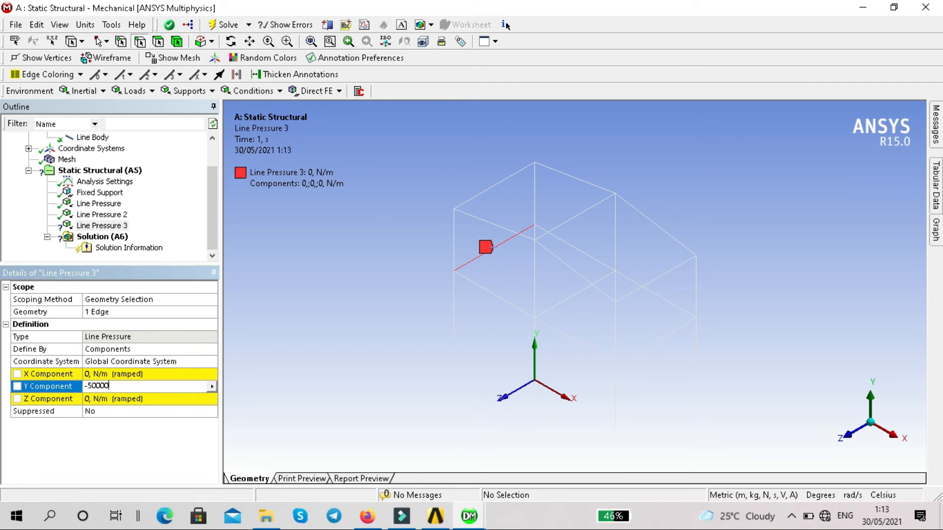
pyautogui.press('Return')
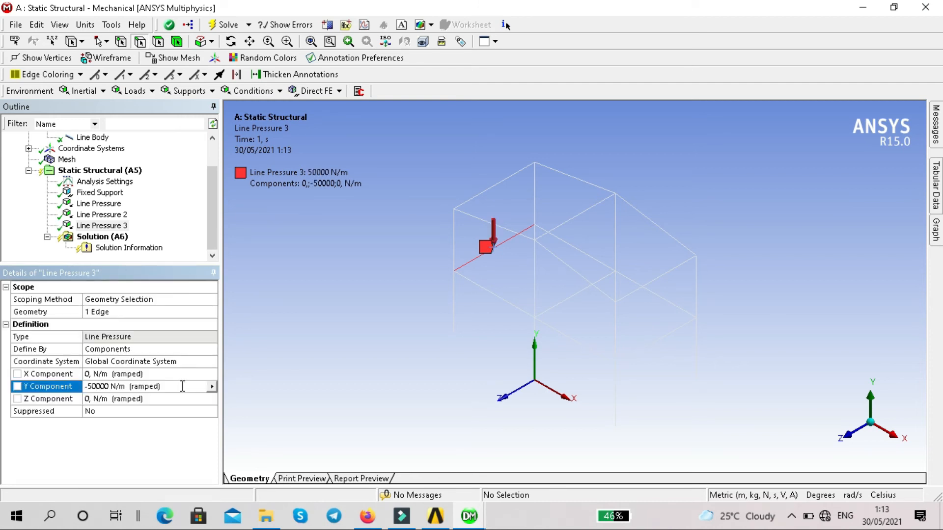
# Insert a fourth Line Pressure on the first-floor beam on the −Z side, in the bay at the −X end.
pyautogui.click(583, 254)
pyautogui.click(100, 171)
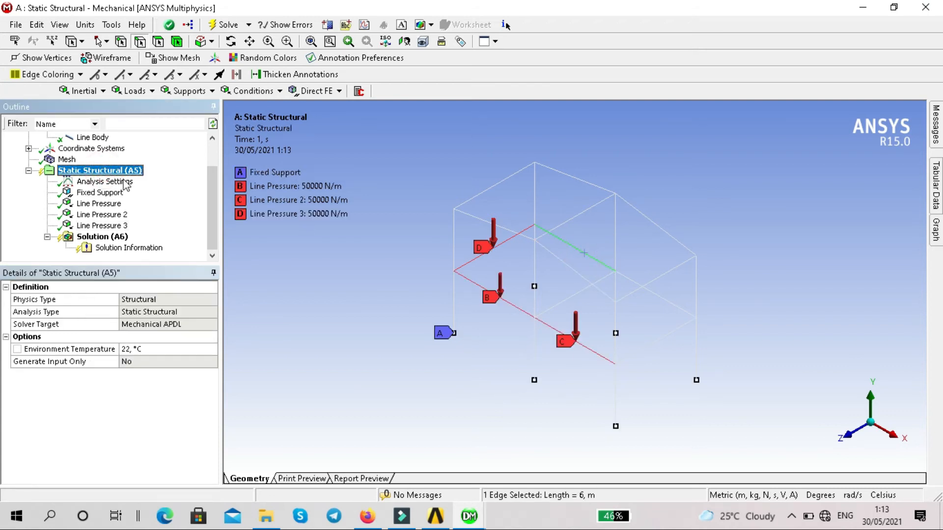
pyautogui.rightClick(105, 171)
pyautogui.moveTo(140, 179)
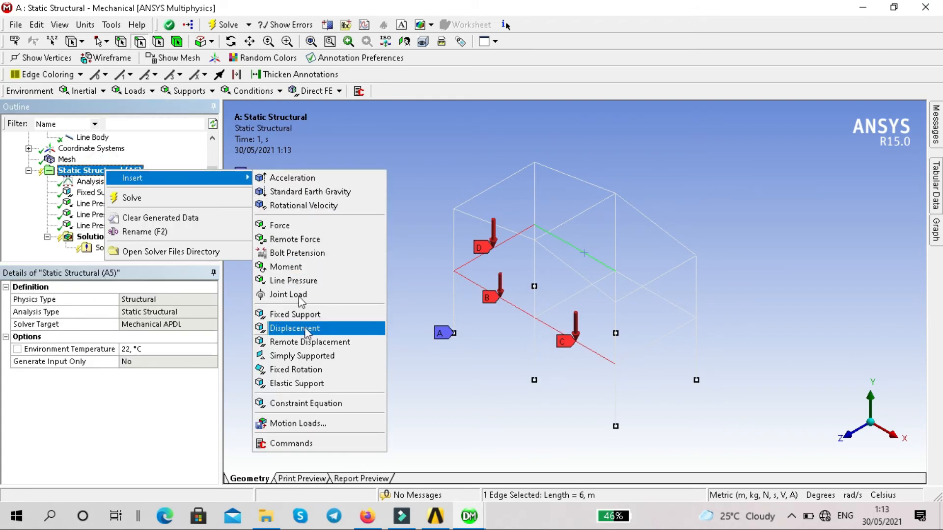
pyautogui.click(299, 280)
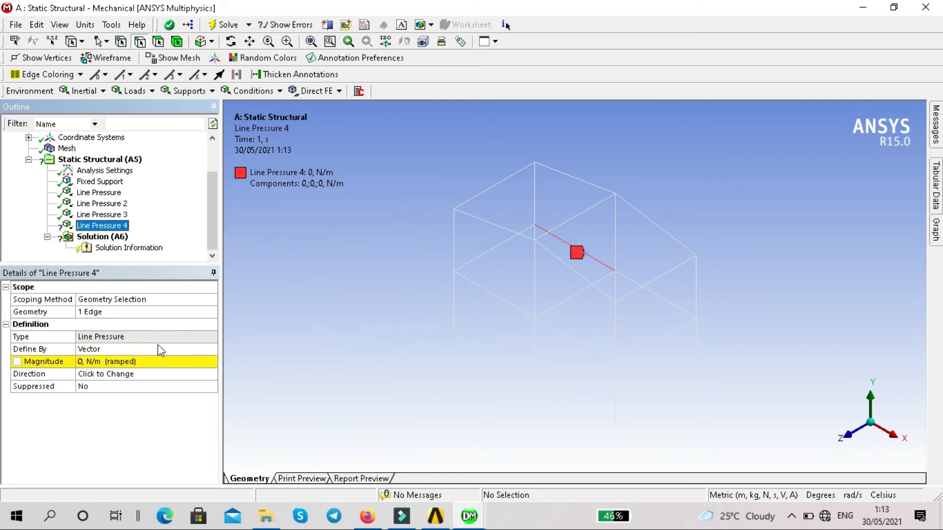
# Define the fourth line pressure by components with a Y component of -50000 N/m.
pyautogui.click(158, 349)
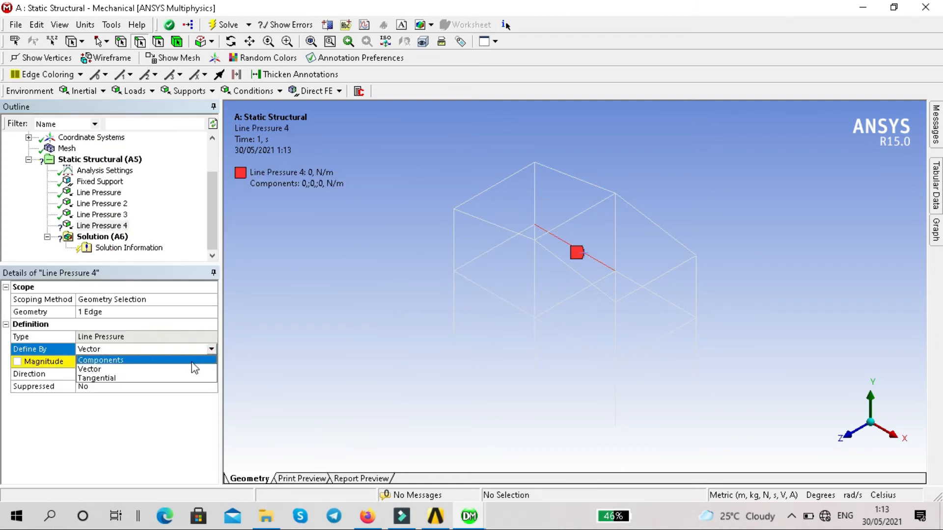
pyautogui.click(192, 362)
pyautogui.click(194, 387)
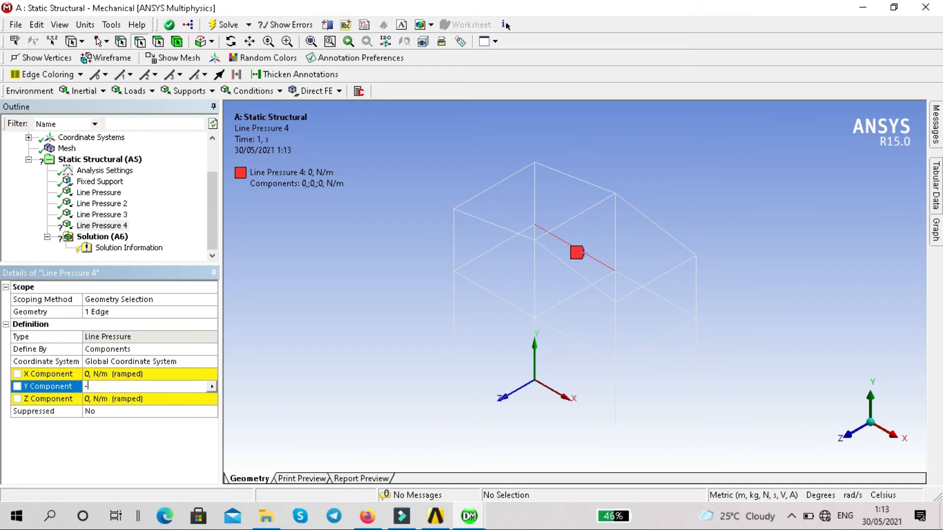
pyautogui.press('Return')
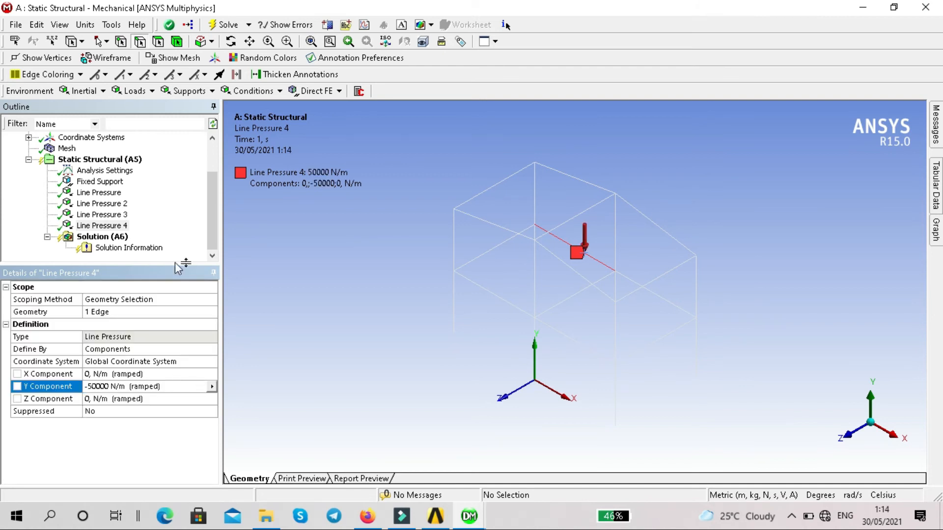
# Insert a fifth Line Pressure on the first-floor beam on the −Z side, in the bay at the +X end.
pyautogui.click(120, 162)
pyautogui.rightClick(120, 161)
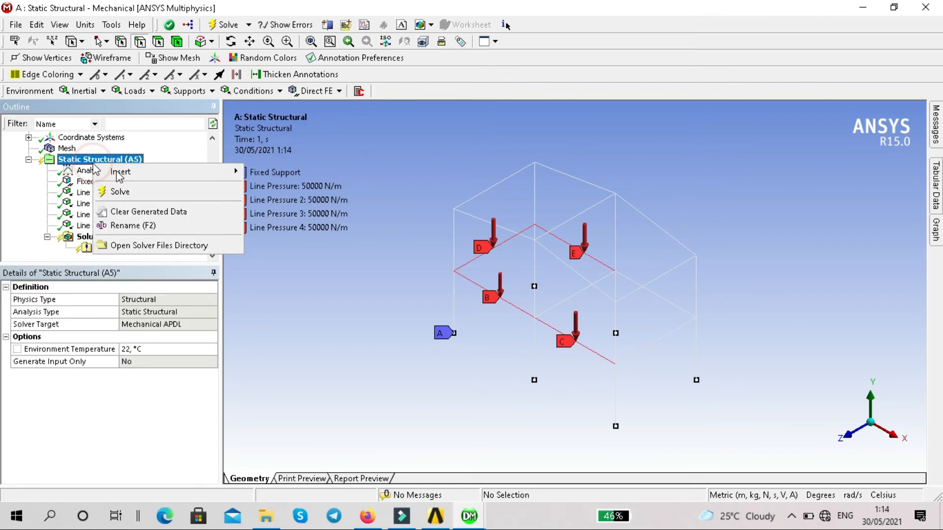
pyautogui.moveTo(130, 173)
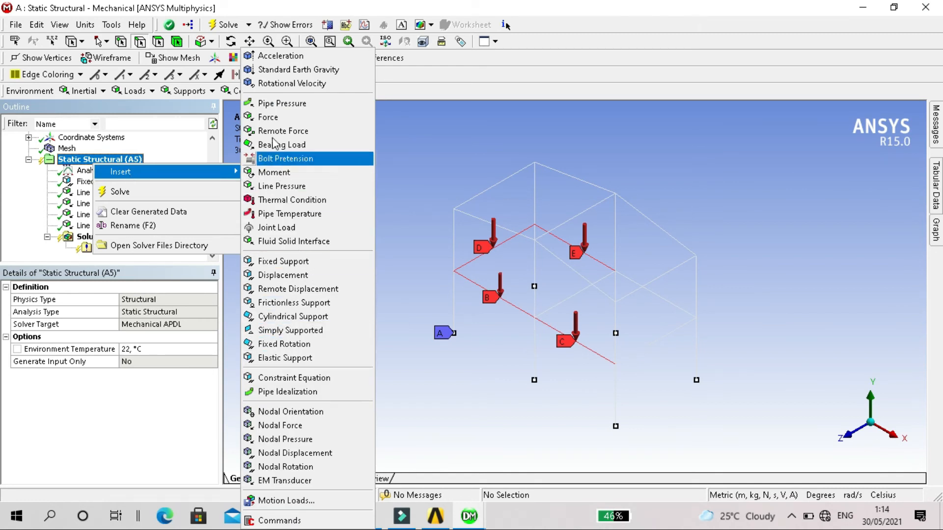
pyautogui.click(287, 185)
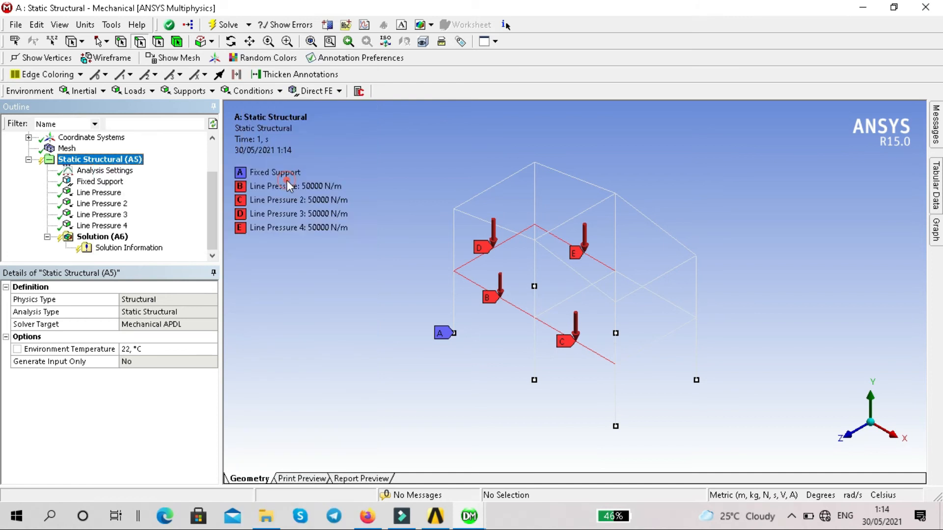
pyautogui.click(658, 296)
pyautogui.click(136, 313)
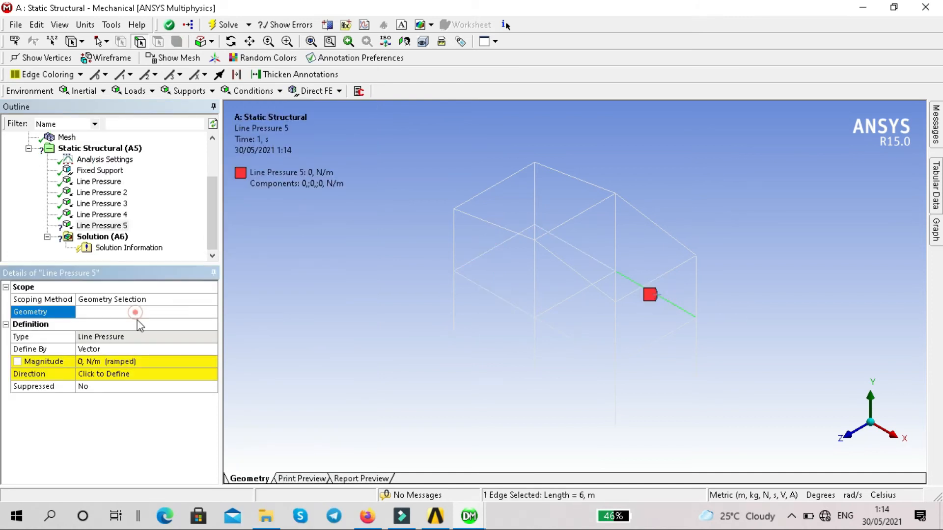
# Define the fifth line pressure by components with a Y component of -50000 N/m.
pyautogui.click(146, 347)
pyautogui.click(212, 348)
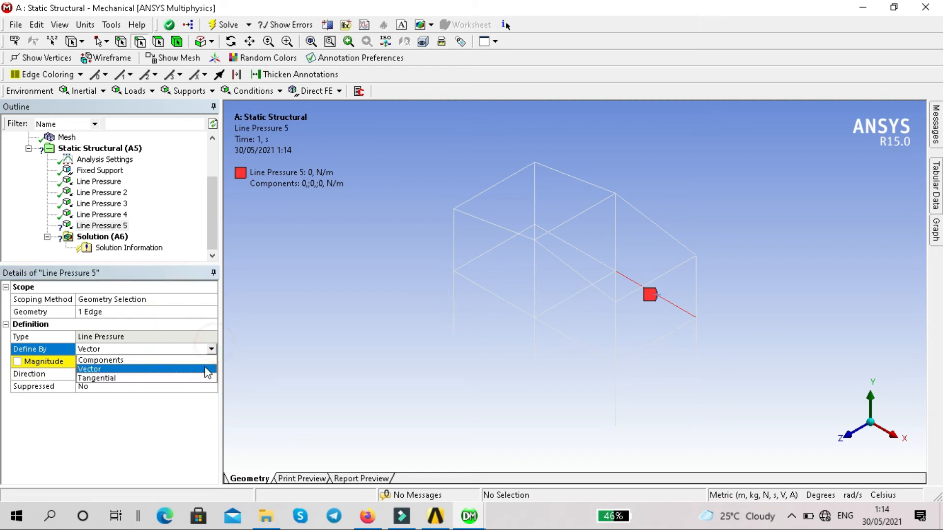
pyautogui.click(181, 360)
pyautogui.click(181, 385)
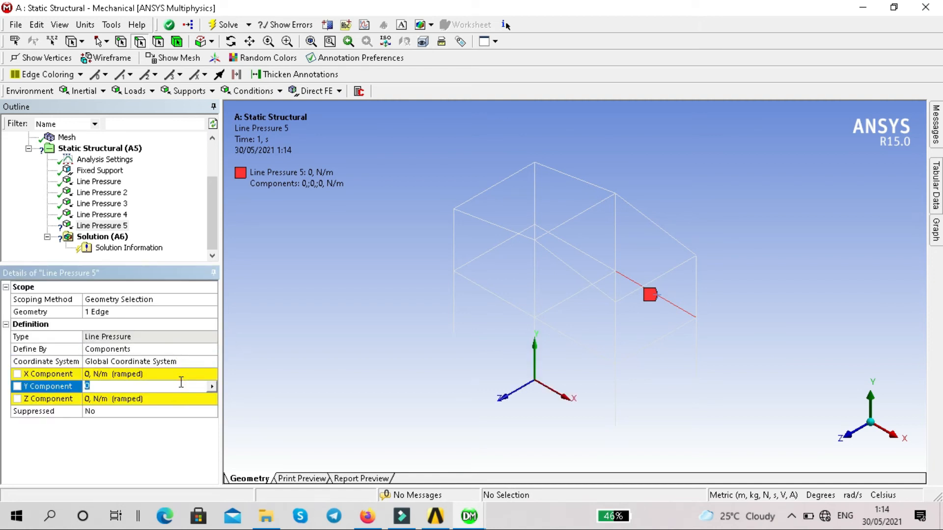
pyautogui.write('-50000')
pyautogui.press('Return')
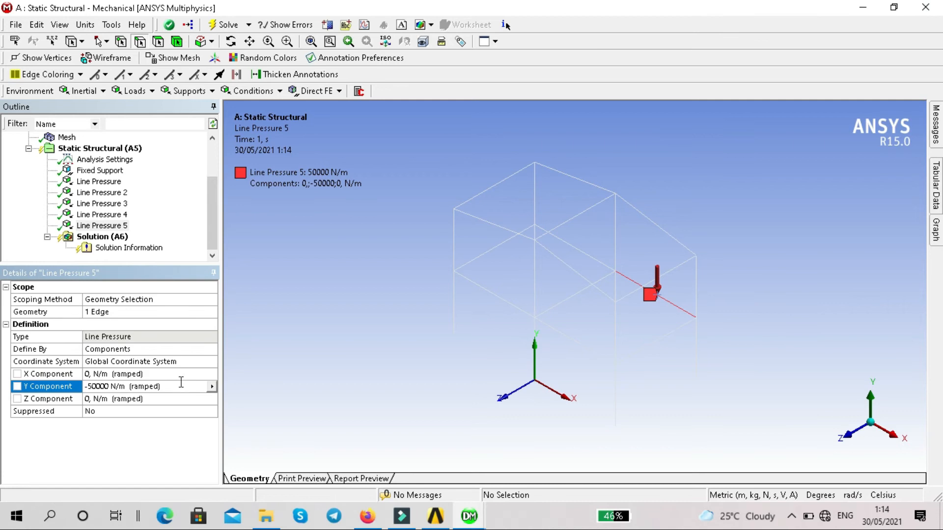
# Insert a sixth Line Pressure on the first-floor beam running along Z at the frame's +X end.
pyautogui.click(93, 150)
pyautogui.rightClick(94, 152)
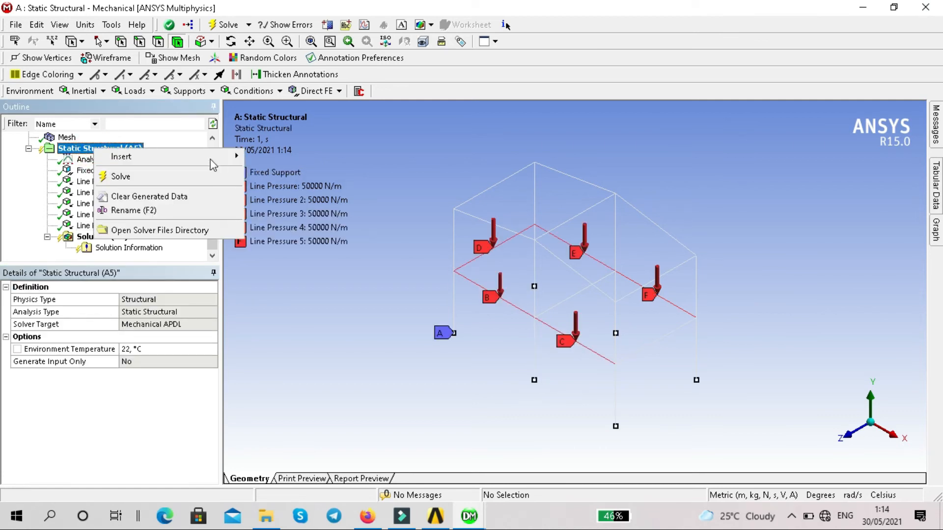
pyautogui.moveTo(213, 158)
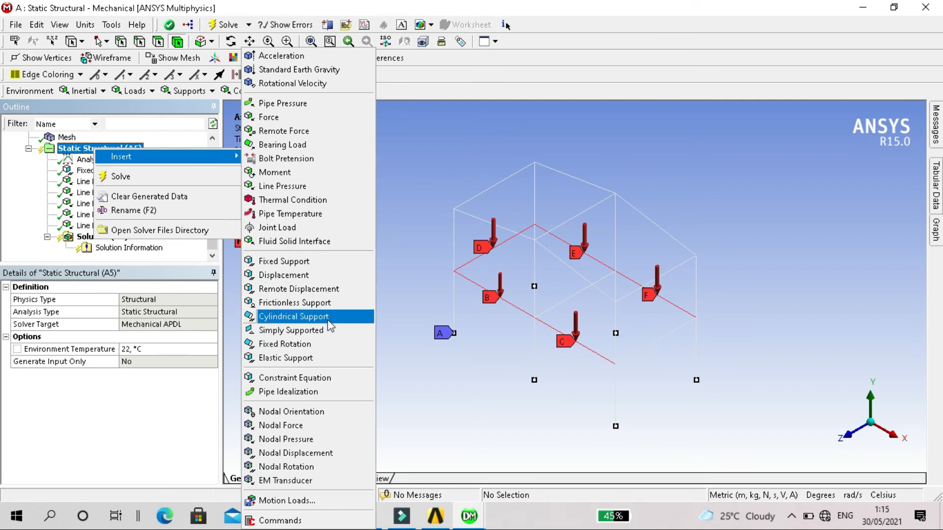
pyautogui.click(326, 187)
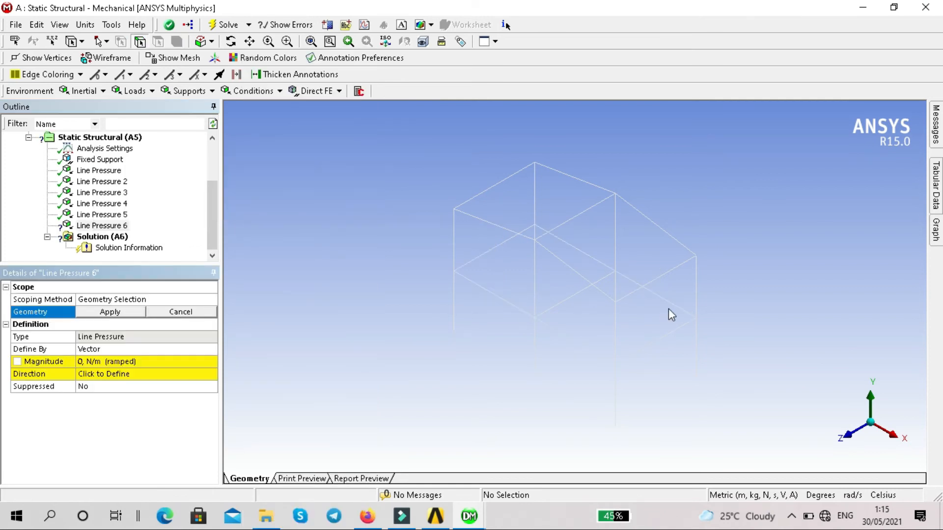
pyautogui.click(669, 333)
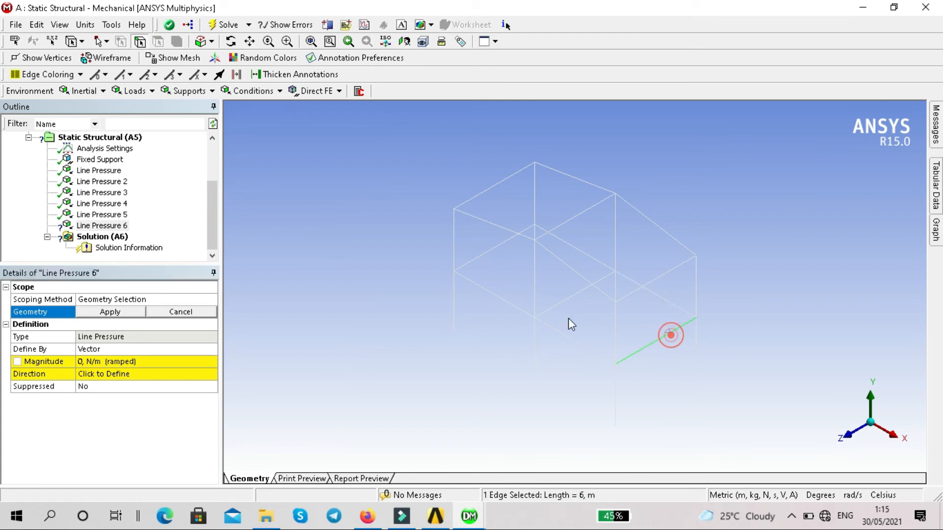
pyautogui.click(128, 322)
# Define the sixth line pressure by components with a Y component of -50000 N/m.
pyautogui.click(141, 349)
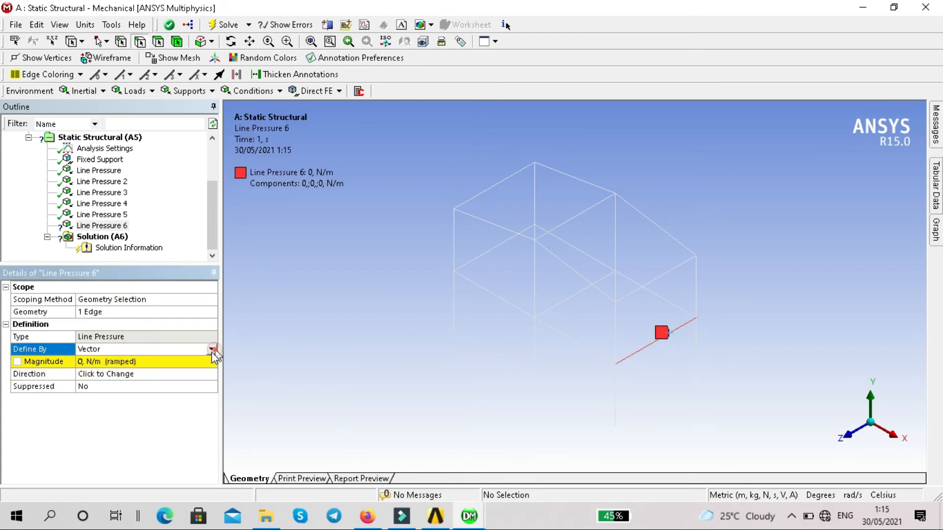
pyautogui.click(213, 349)
pyautogui.click(190, 361)
pyautogui.click(187, 386)
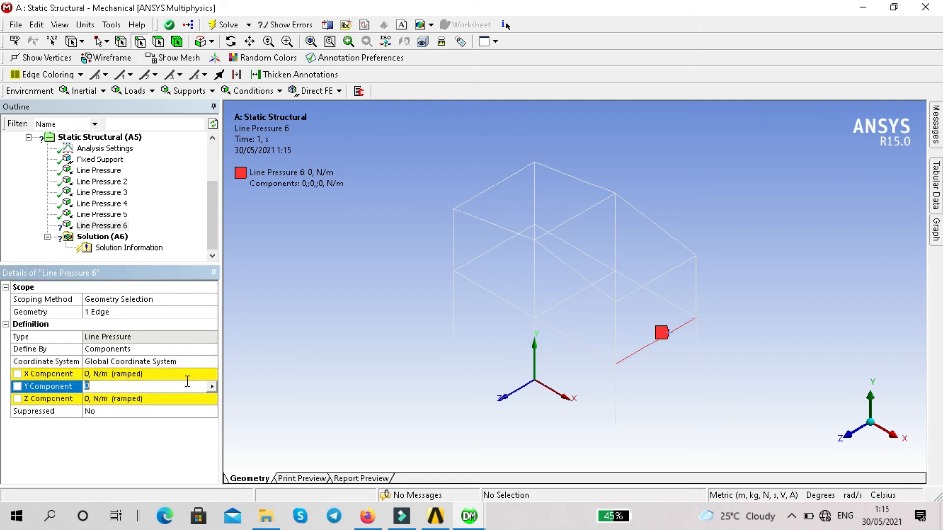
pyautogui.press('Return')
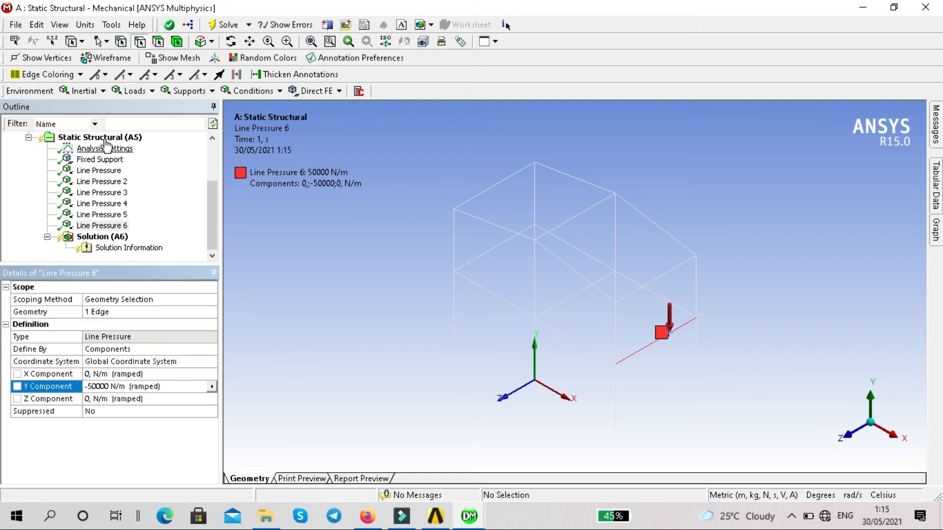
# Insert a seventh Line Pressure on the middle first-floor beam running along Z between the two bays.
pyautogui.click(106, 141)
pyautogui.rightClick(106, 140)
pyautogui.moveTo(119, 150)
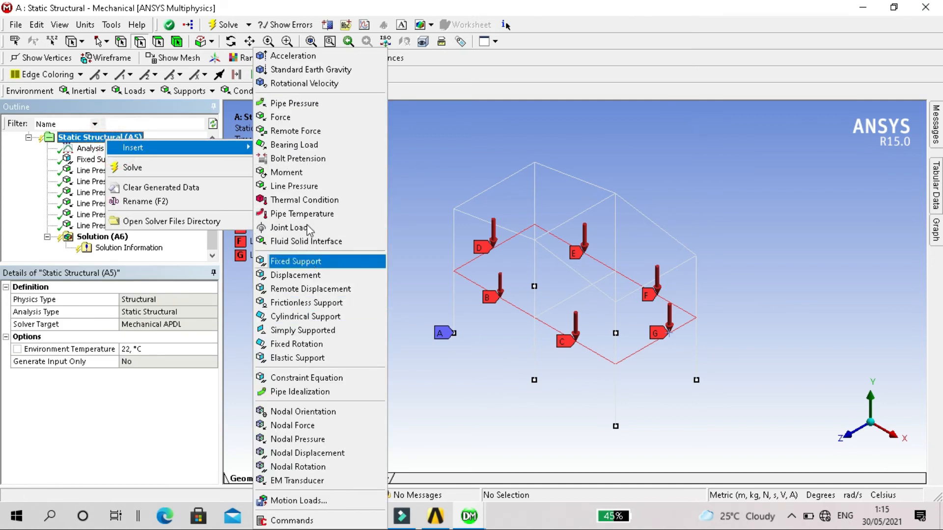
pyautogui.click(294, 185)
pyautogui.click(573, 295)
pyautogui.click(110, 312)
# Define the seventh line pressure by components with a Y component of -50000 N/m.
pyautogui.click(151, 352)
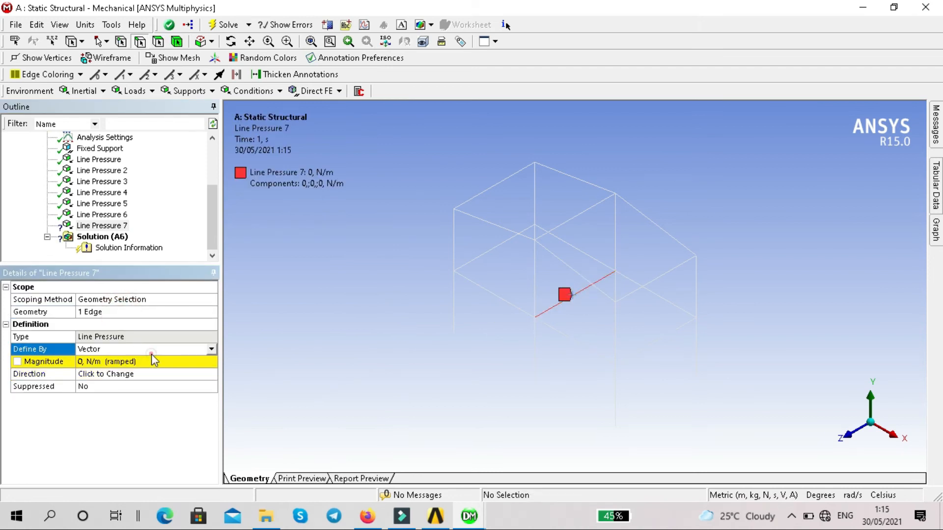
pyautogui.click(211, 349)
pyautogui.click(199, 361)
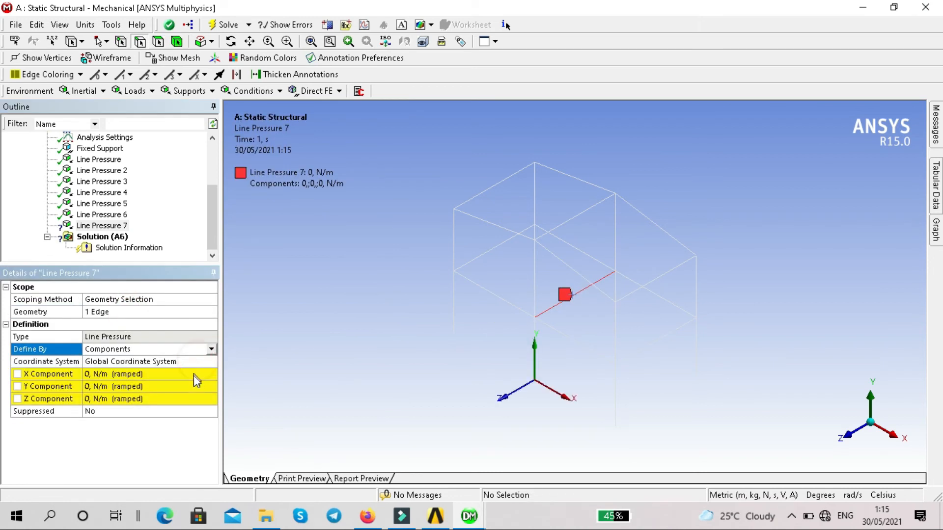
pyautogui.click(196, 386)
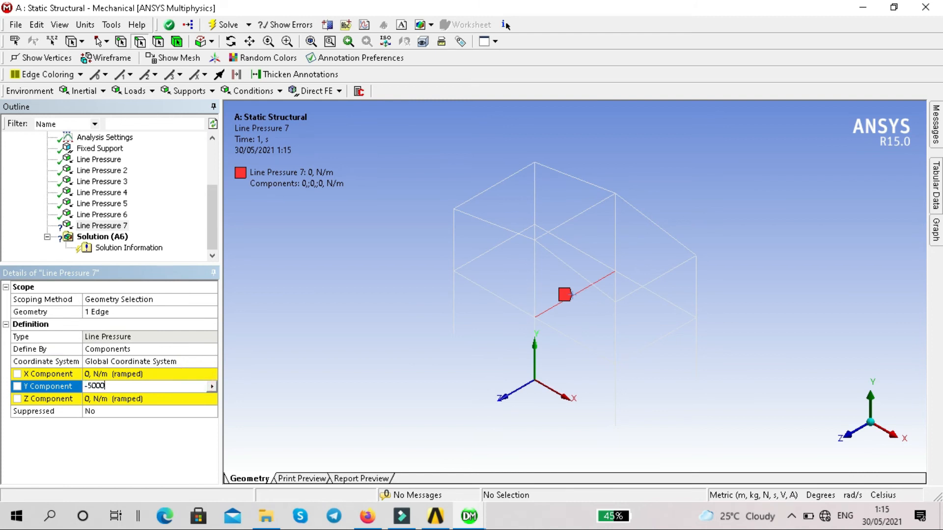
pyautogui.press('Return')
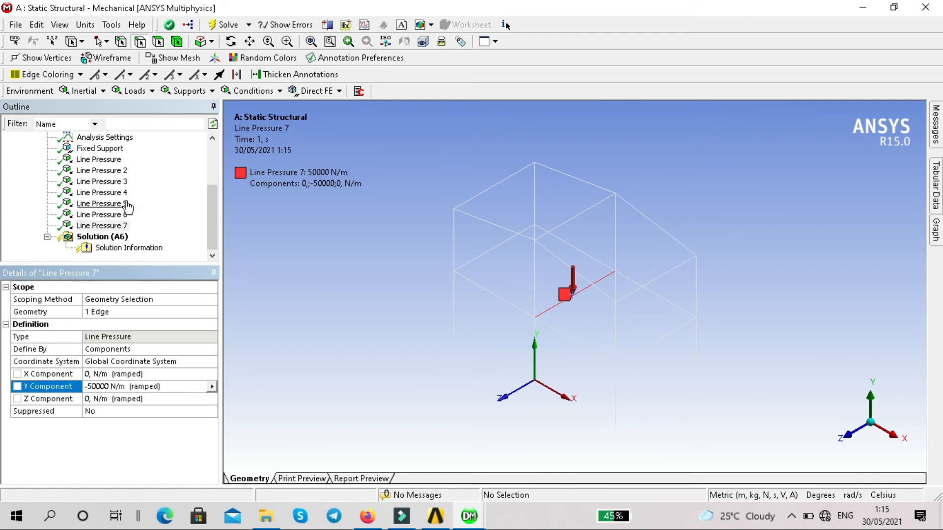
# Display all loads and supports of the static structural analysis together and check them on the frame.
pyautogui.click(111, 226)
pyautogui.scroll(2, 117, 229)
pyautogui.click(100, 192)
pyautogui.scroll(-1, 592, 244)
pyautogui.scroll(1, 591, 243)
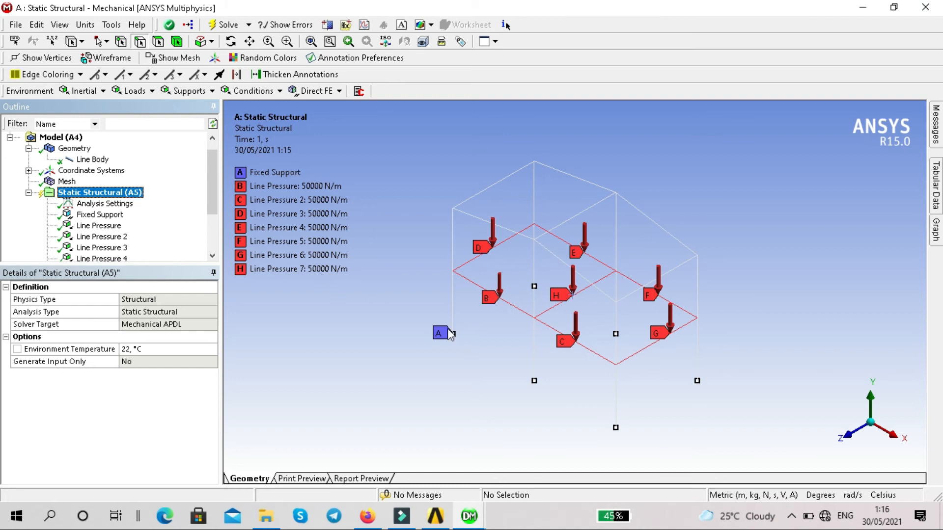
pyautogui.scroll(-2, 100, 231)
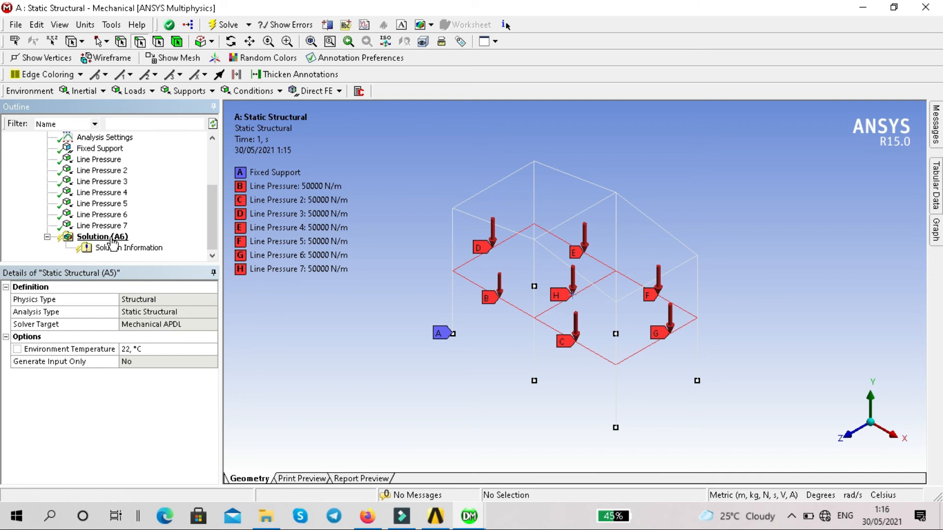
# Insert a Total Deformation result under the solution.
pyautogui.click(112, 239)
pyautogui.rightClick(112, 238)
pyautogui.moveTo(149, 246)
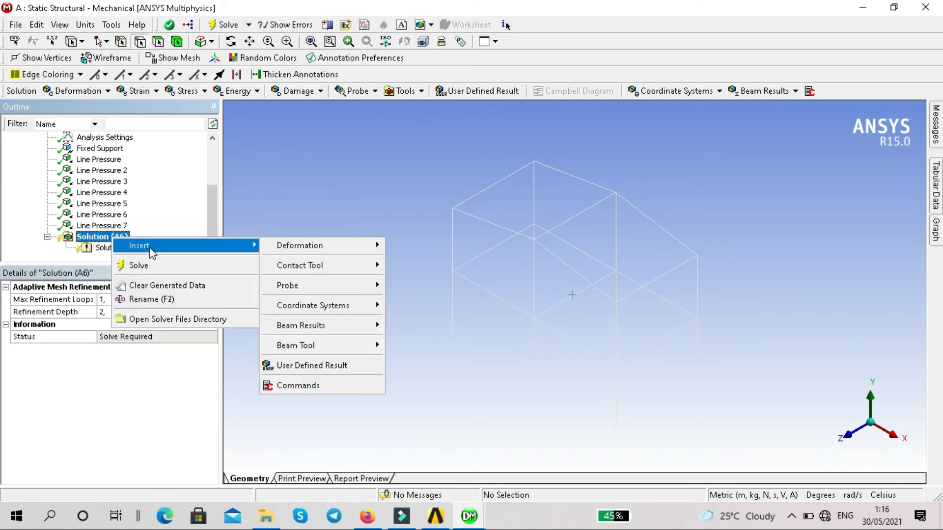
pyautogui.moveTo(344, 249)
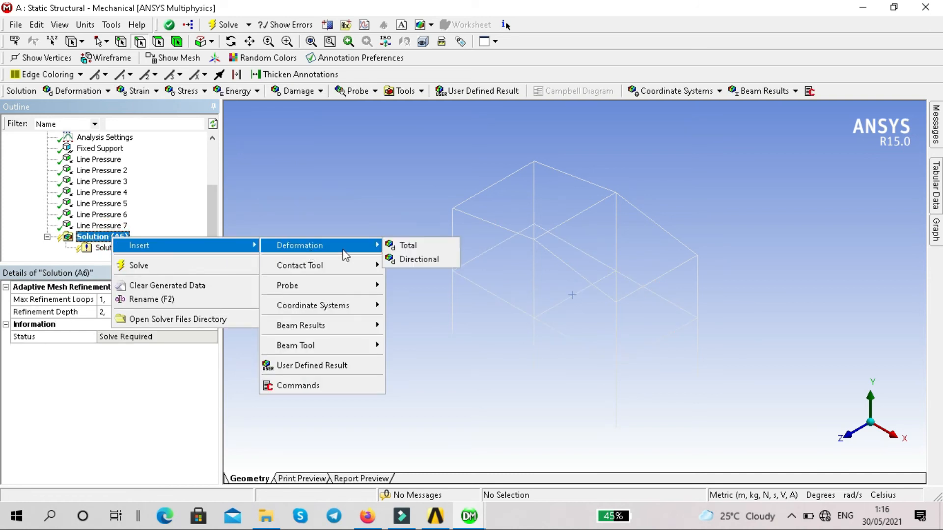
pyautogui.click(417, 248)
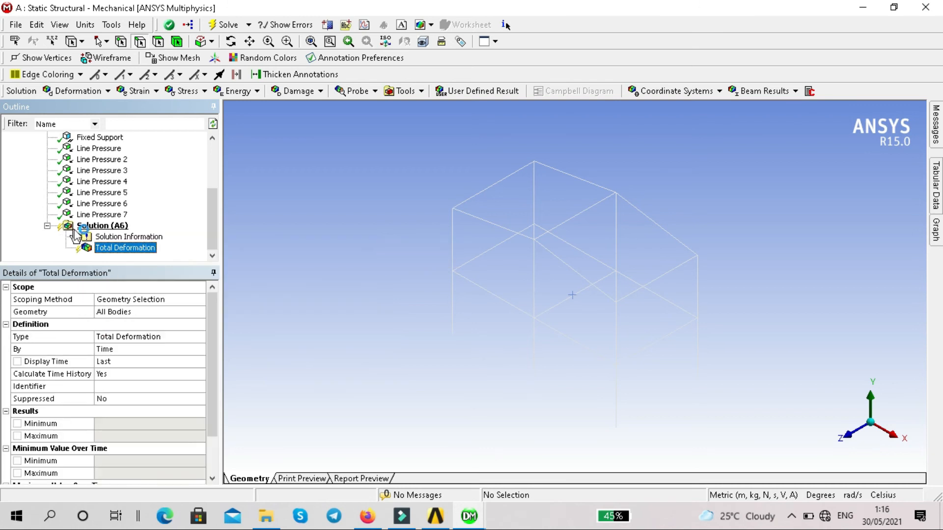
# Add a Beam Tool to the solution for the beam stress results.
pyautogui.click(114, 227)
pyautogui.rightClick(113, 229)
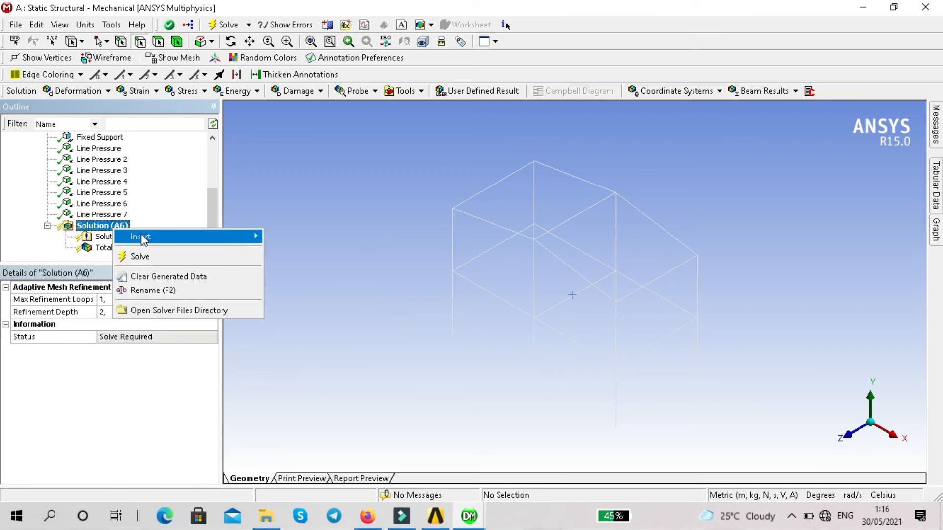
pyautogui.moveTo(143, 238)
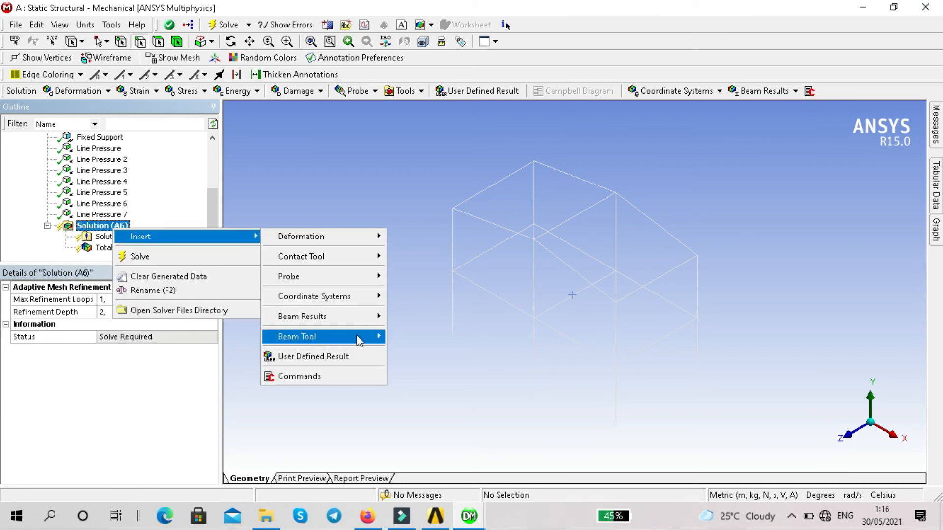
pyautogui.moveTo(363, 337)
pyautogui.click(414, 337)
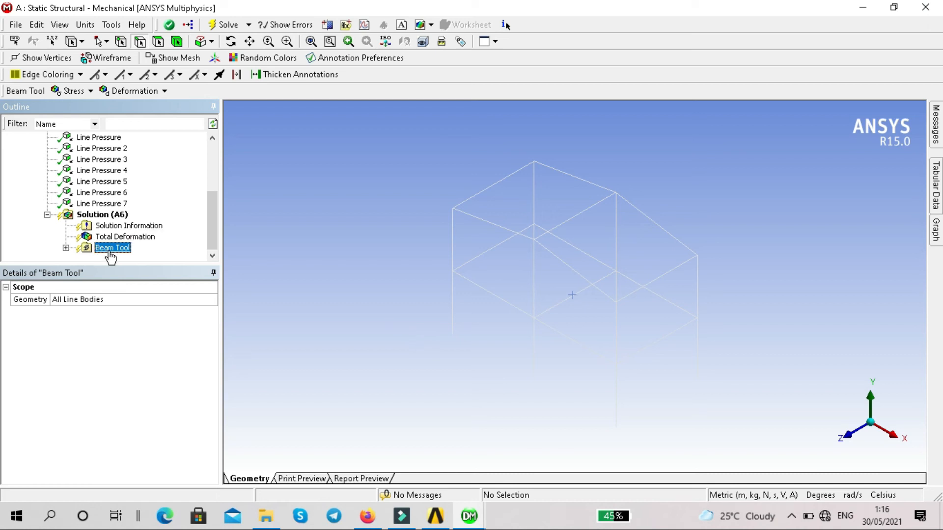
# Solve the static structural analysis and display the Total Deformation result.
pyautogui.click(224, 24)
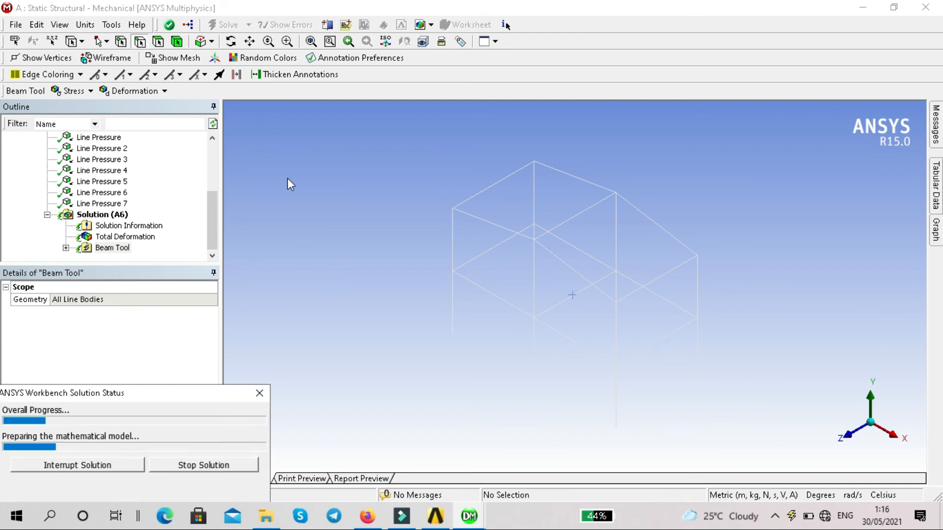
pyautogui.click(116, 237)
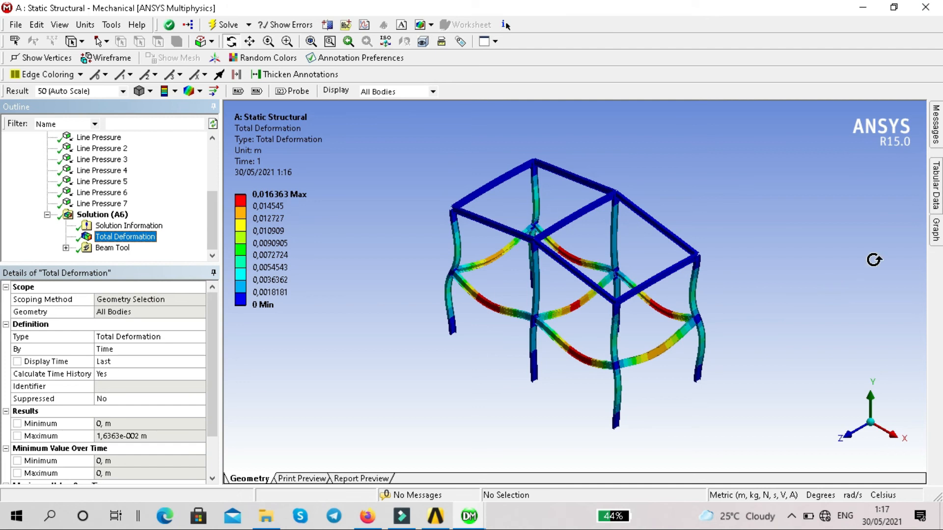
# Dock the result graph below the model view and play the total deformation animation.
pyautogui.click(936, 230)
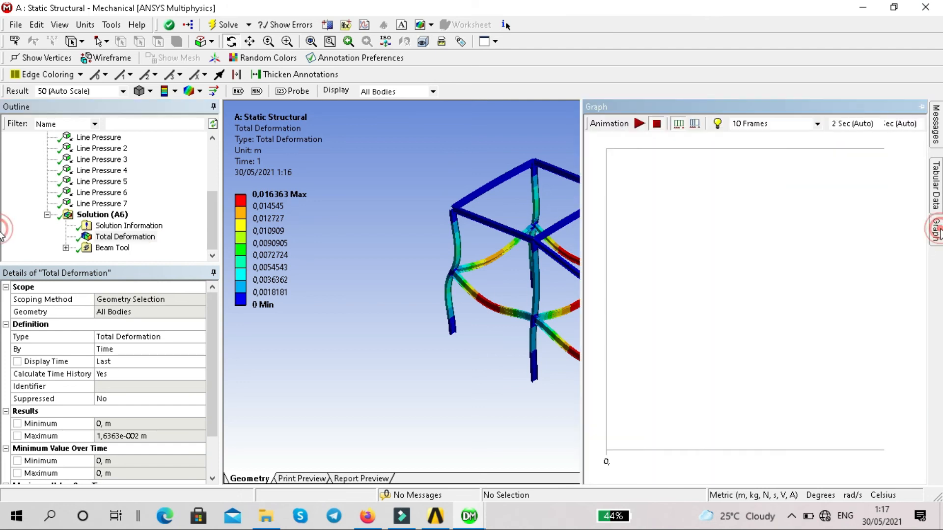
pyautogui.click(921, 106)
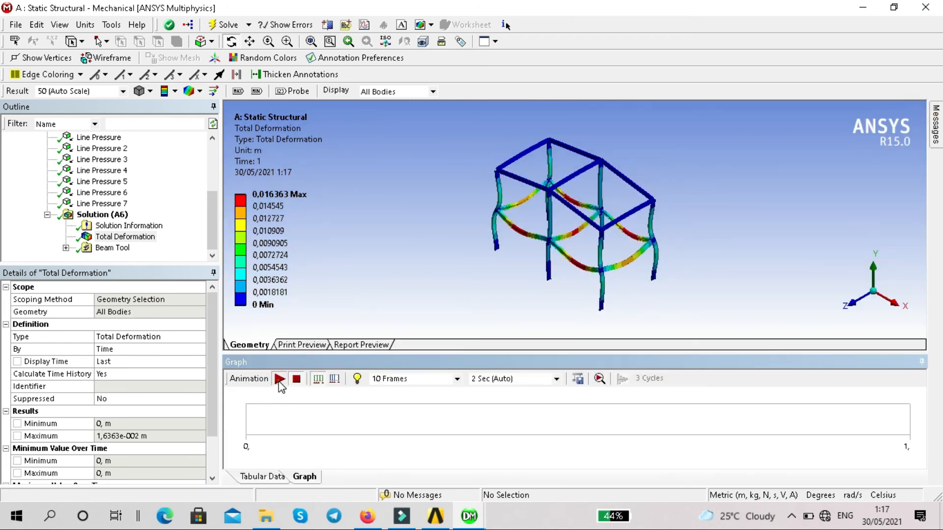
pyautogui.click(279, 379)
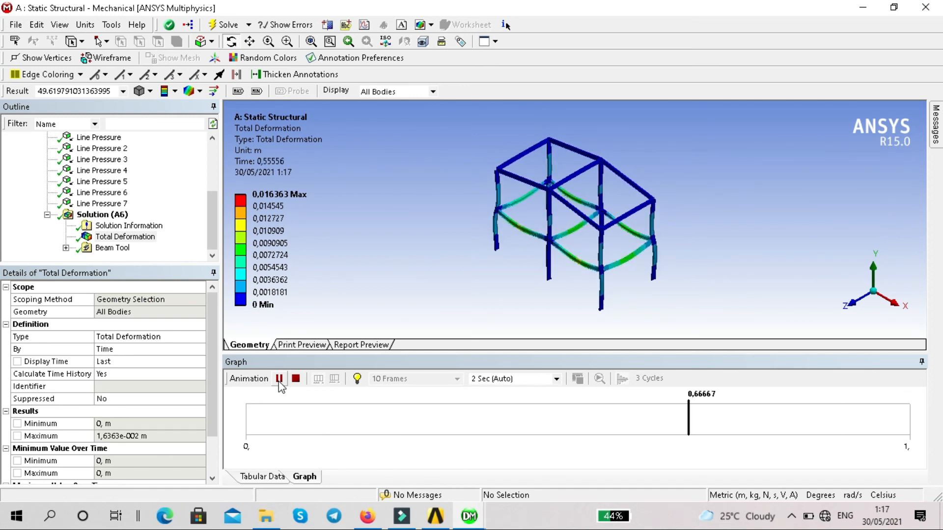
# Stop the total deformation animation and expand the Beam Tool to list its stress results.
pyautogui.click(295, 379)
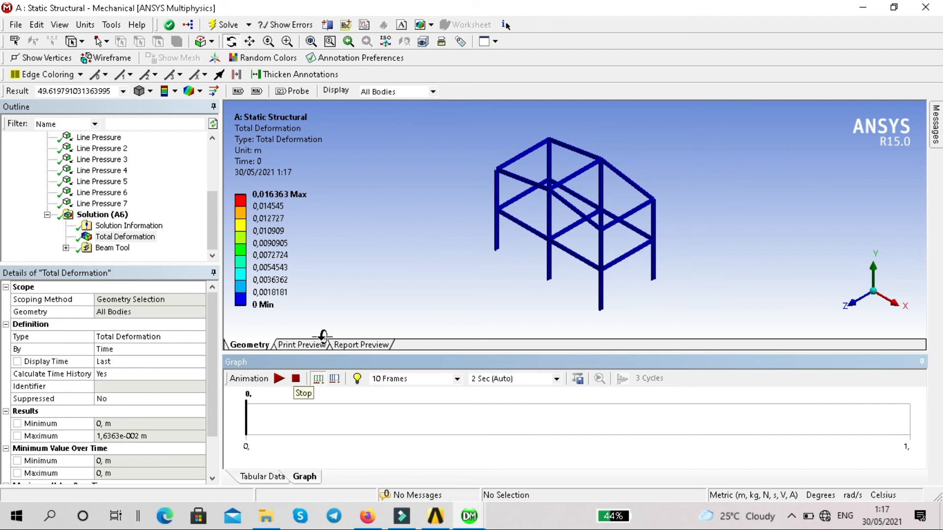
pyautogui.click(113, 249)
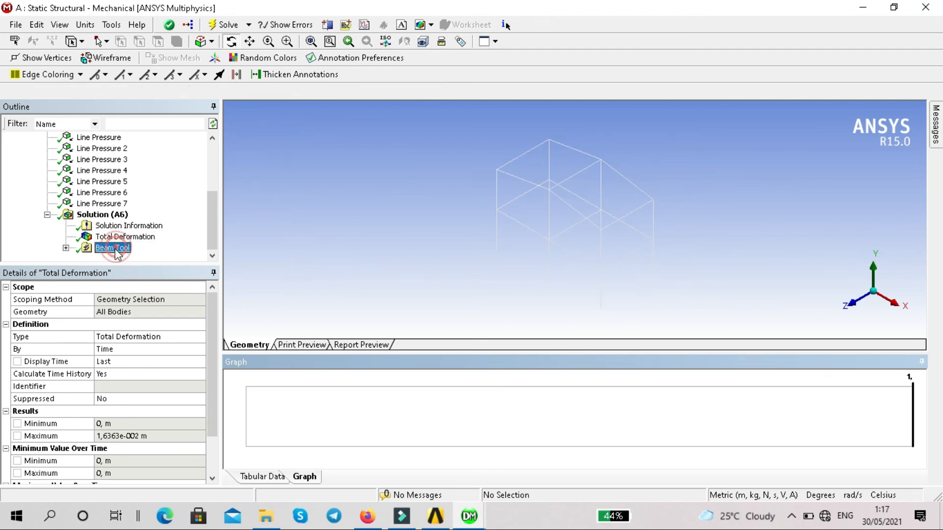
pyautogui.click(66, 249)
pyautogui.click(140, 227)
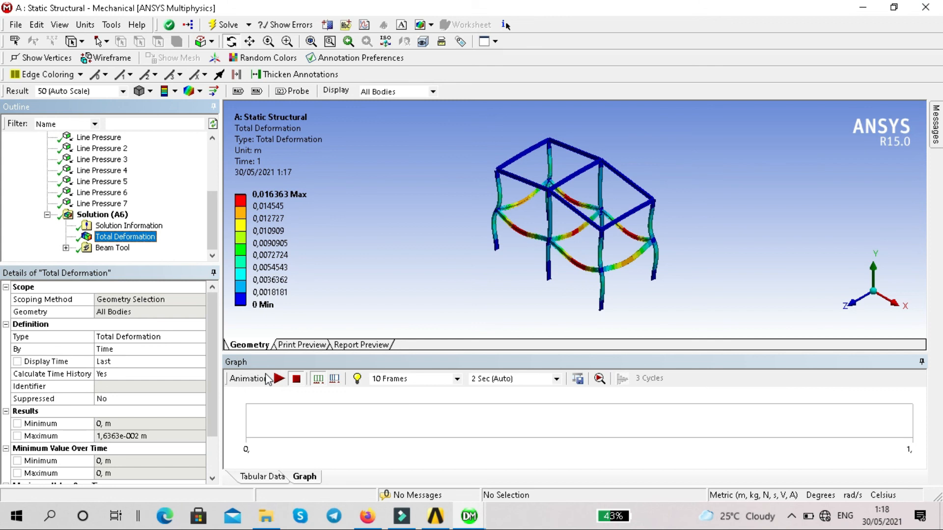
pyautogui.click(66, 248)
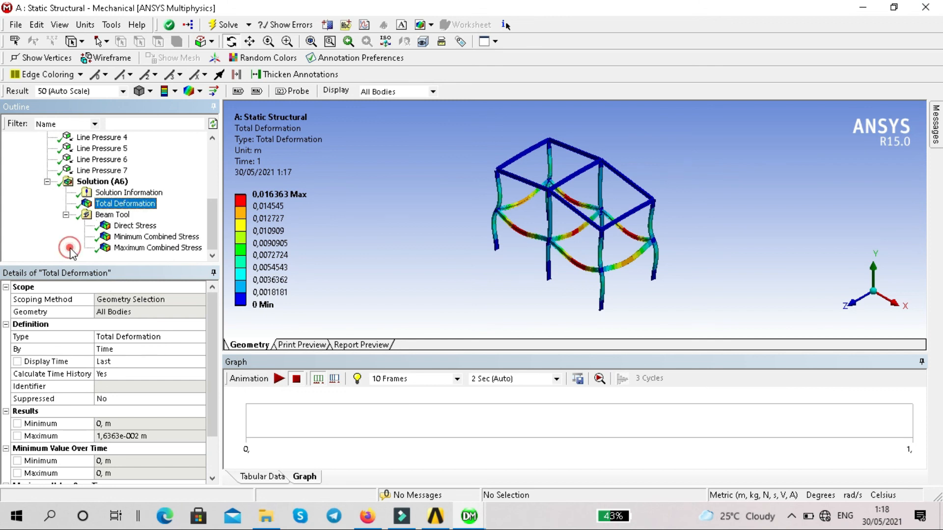
# Display the Beam Tool's Direct Stress result on the frame and briefly play its animation.
pyautogui.click(137, 227)
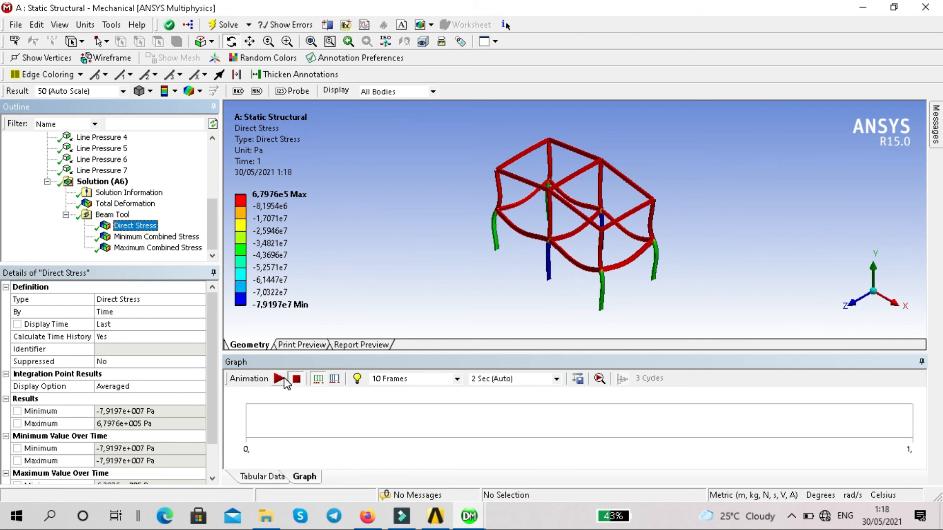
pyautogui.click(280, 379)
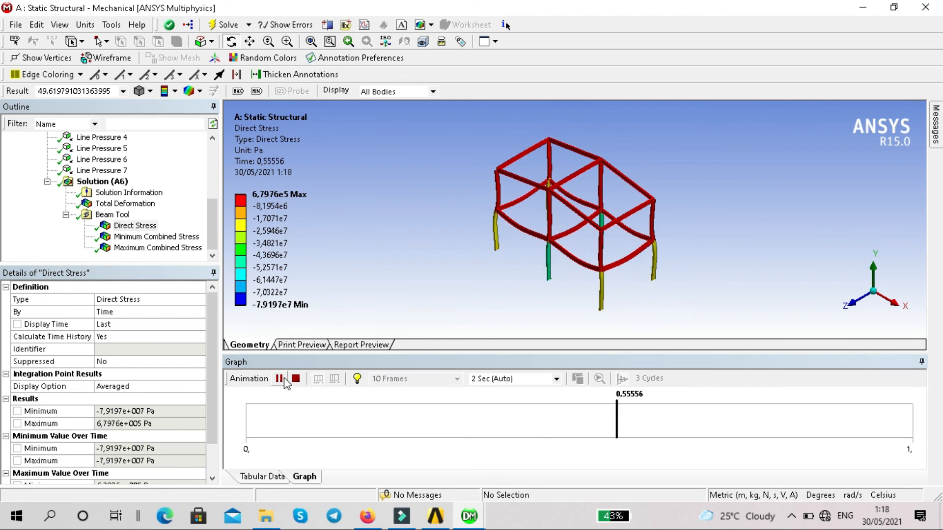
pyautogui.click(280, 379)
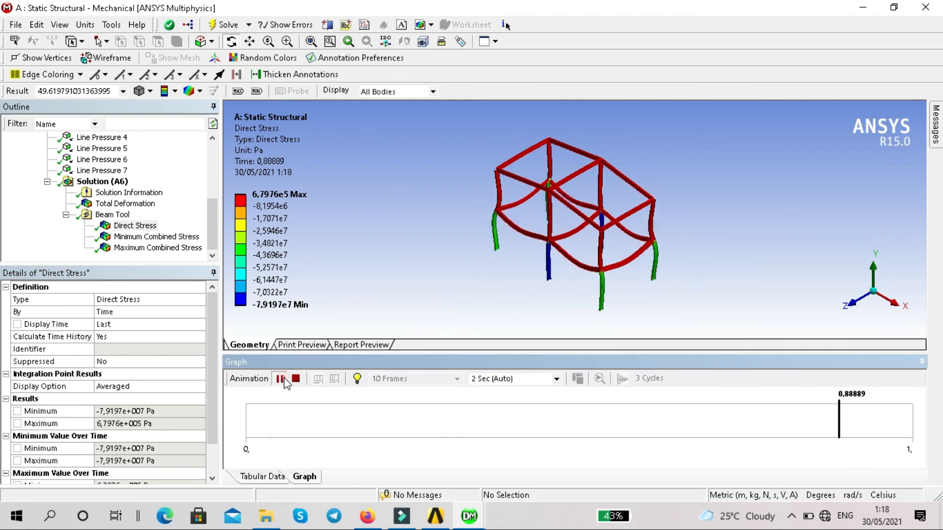
# Display the Minimum Combined Stress and Maximum Combined Stress results of the frame in turn.
pyautogui.click(159, 237)
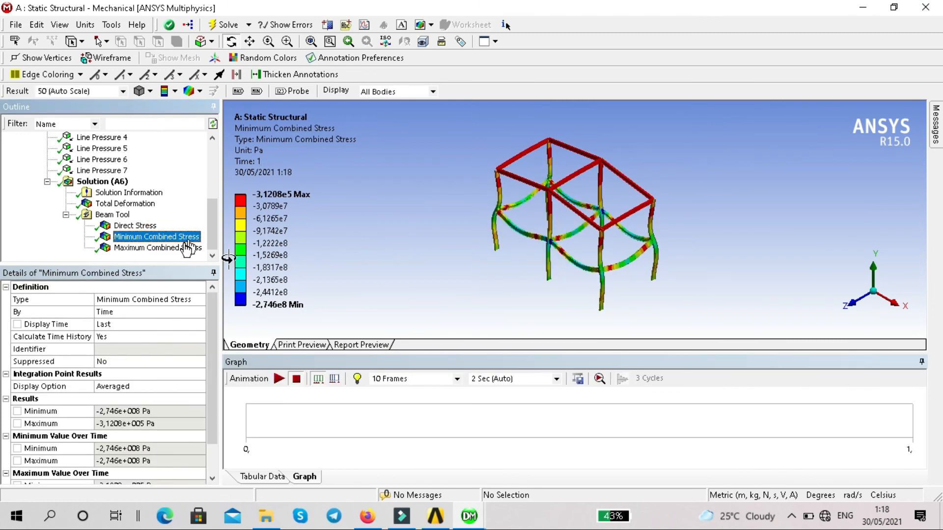
pyautogui.click(184, 250)
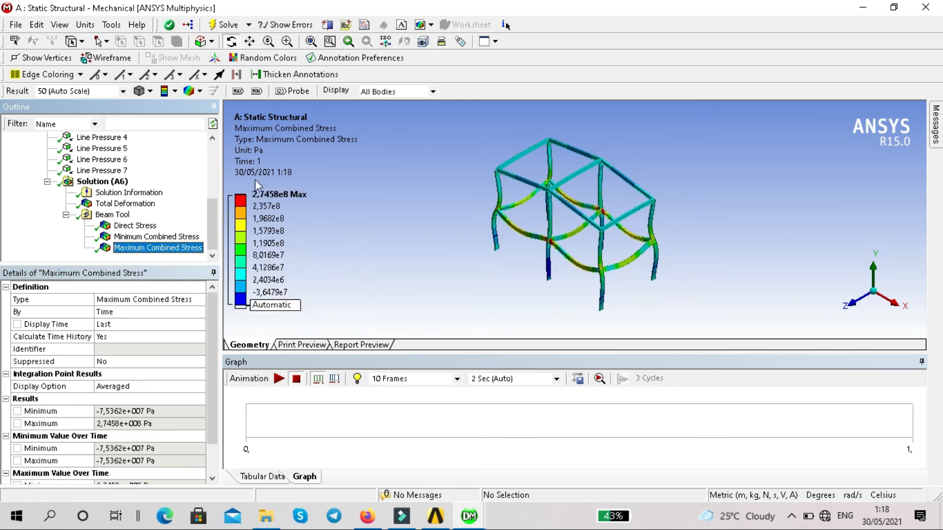
pyautogui.click(258, 304)
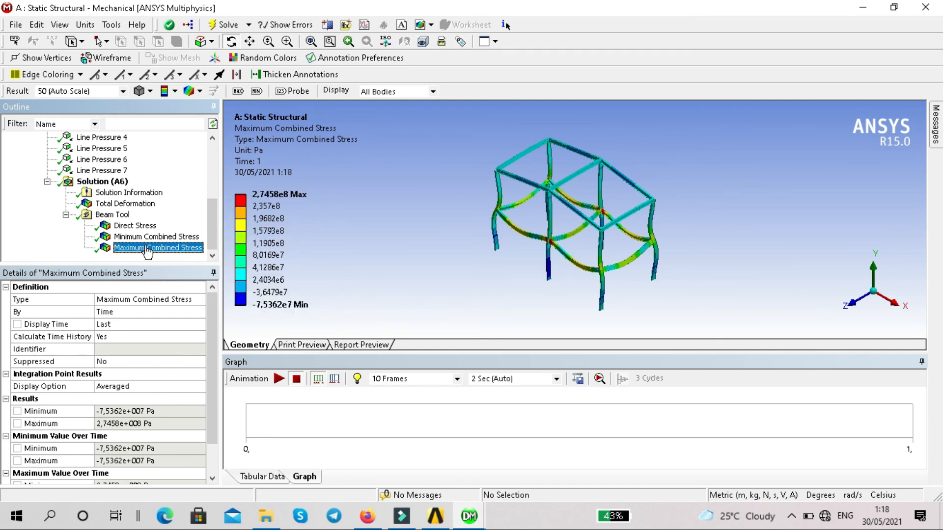
# Review the Minimum Combined Stress and Direct Stress results again and return to the Total Deformation plot.
pyautogui.click(178, 238)
pyautogui.click(147, 226)
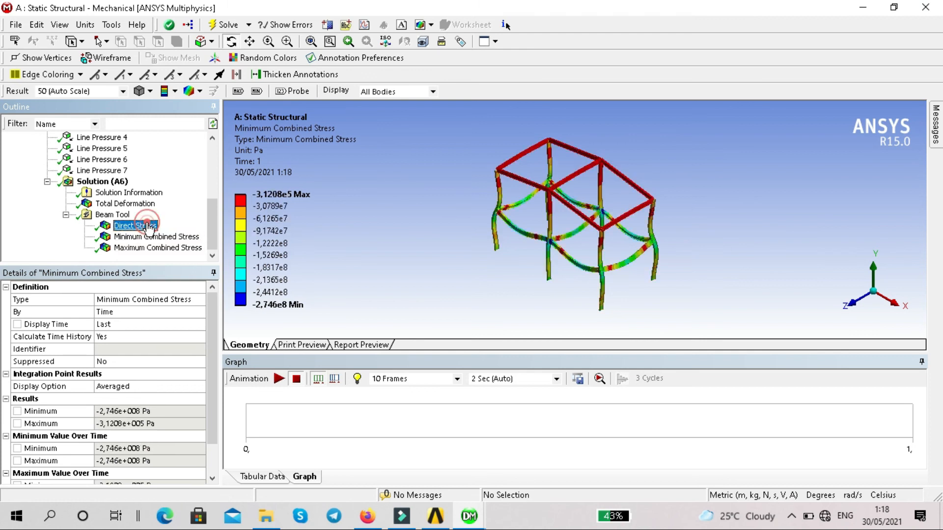
pyautogui.click(126, 203)
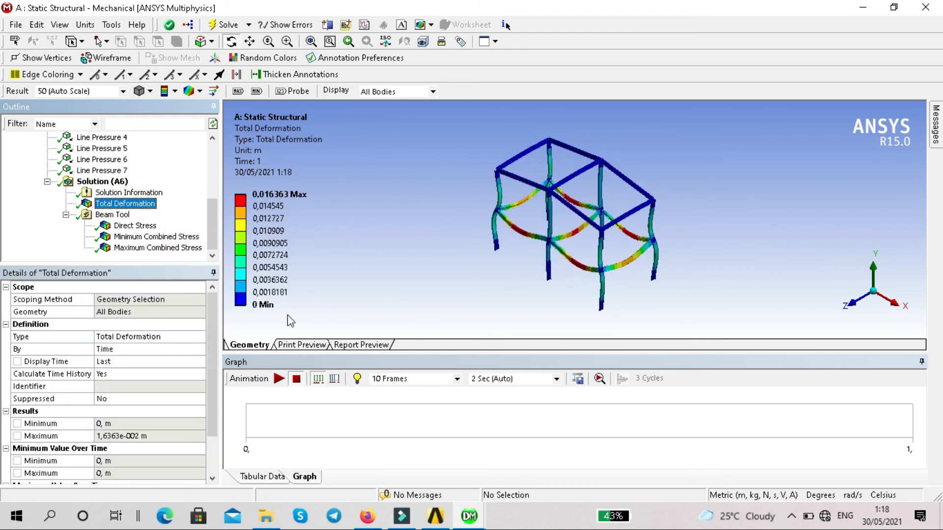